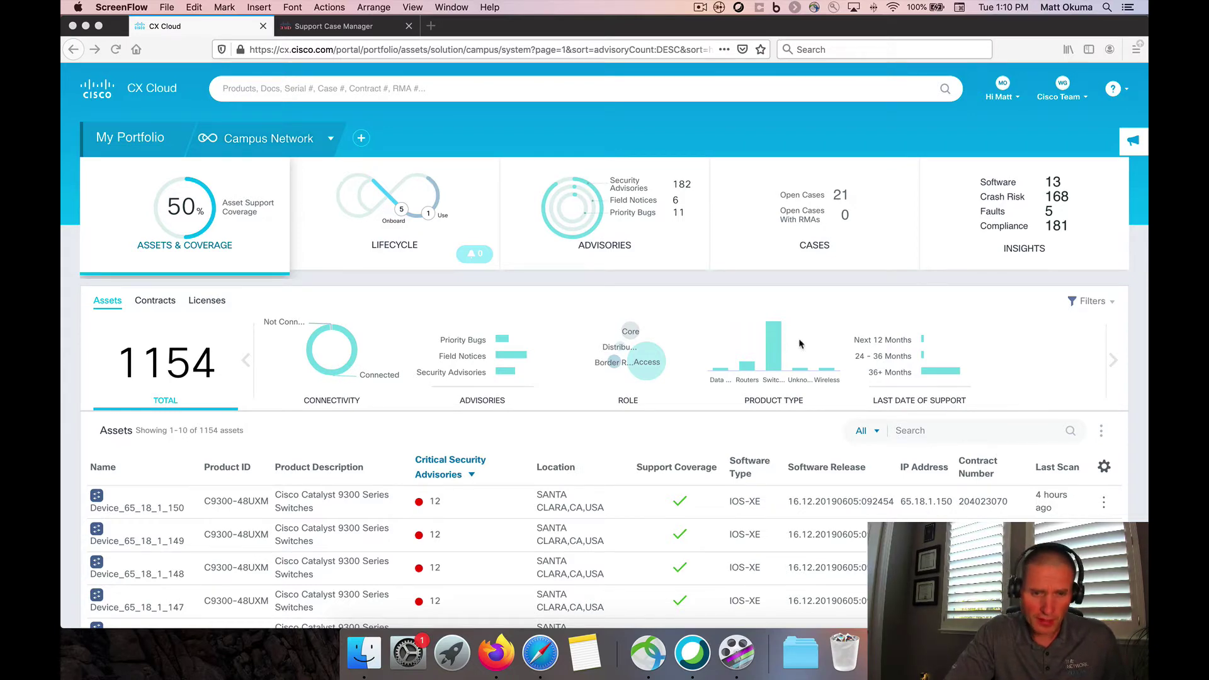
Add the Last Date of Support column to the Campus Network assets table and scroll through it
{"action": "left_click", "coordinate": [202, 199]}
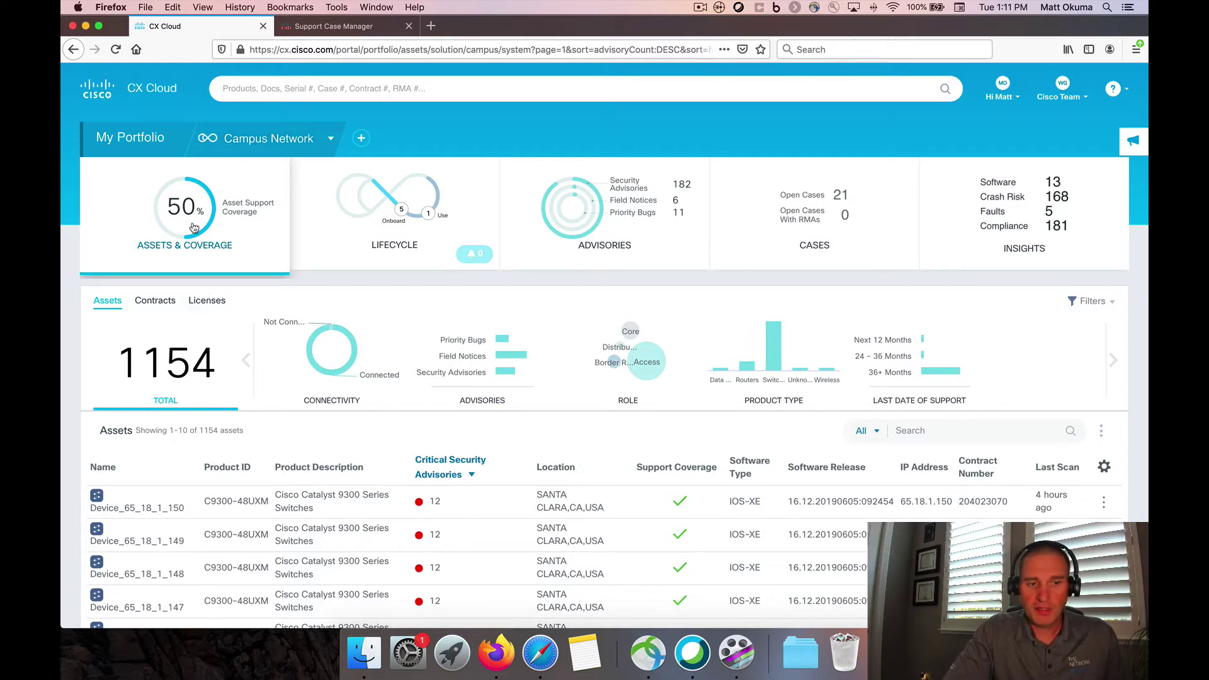
{"action": "scroll", "coordinate": [200, 454], "scroll_direction": "down", "scroll_amount": 3}
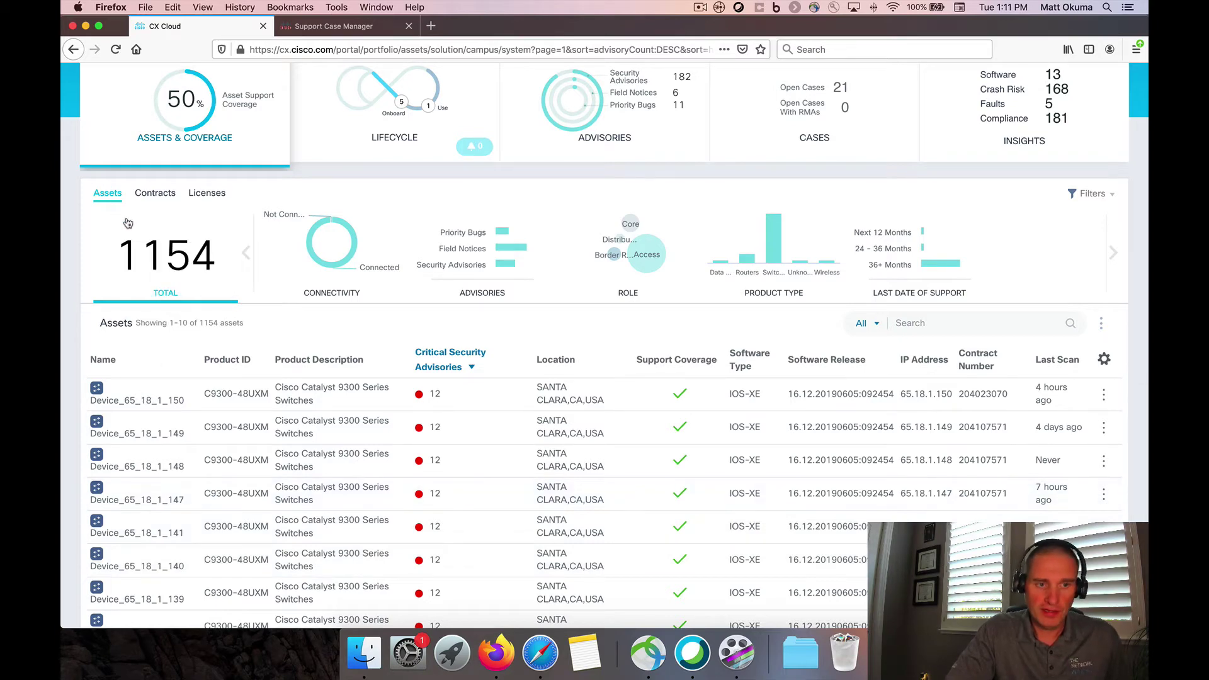
{"action": "mouse_move", "coordinate": [156, 278]}
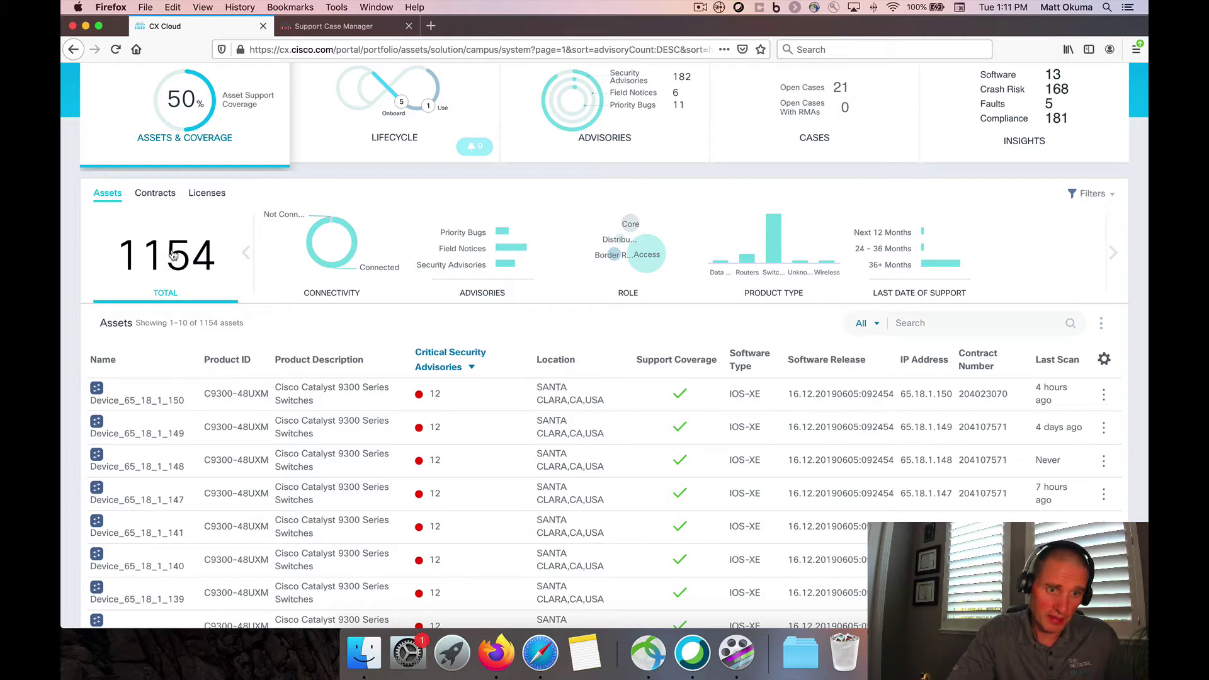
{"action": "mouse_move", "coordinate": [174, 254]}
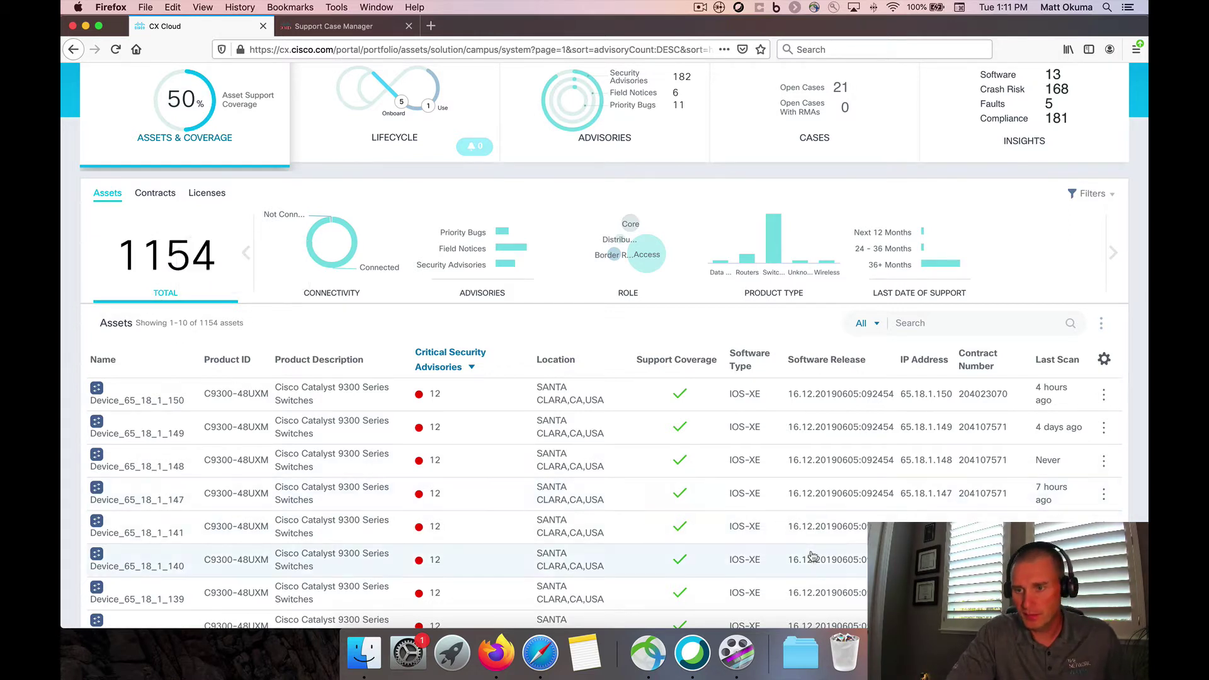
{"action": "left_click", "coordinate": [1105, 359]}
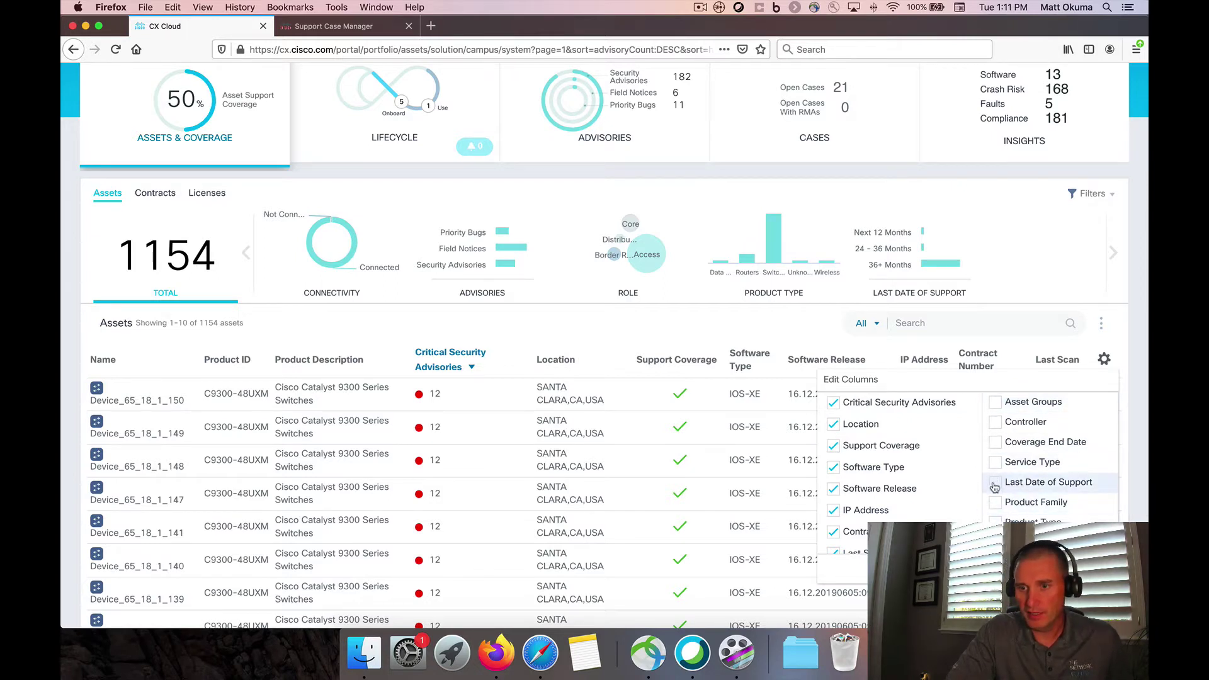
{"action": "left_click", "coordinate": [995, 487]}
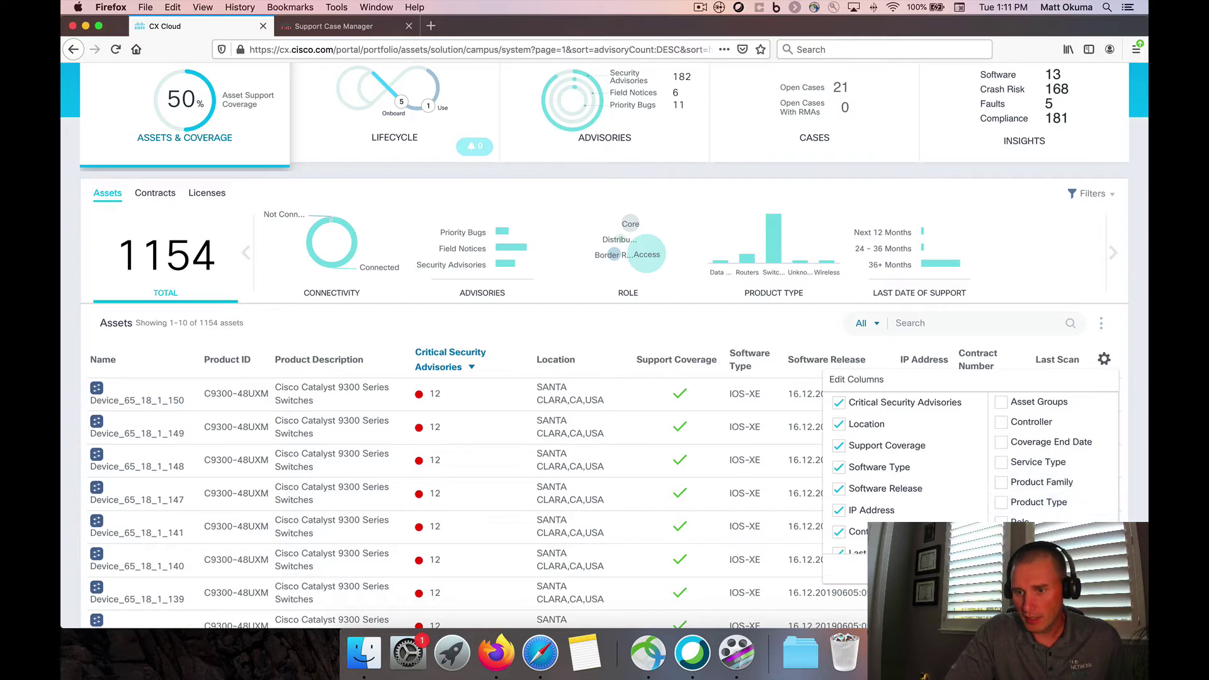
{"action": "key", "text": "Escape"}
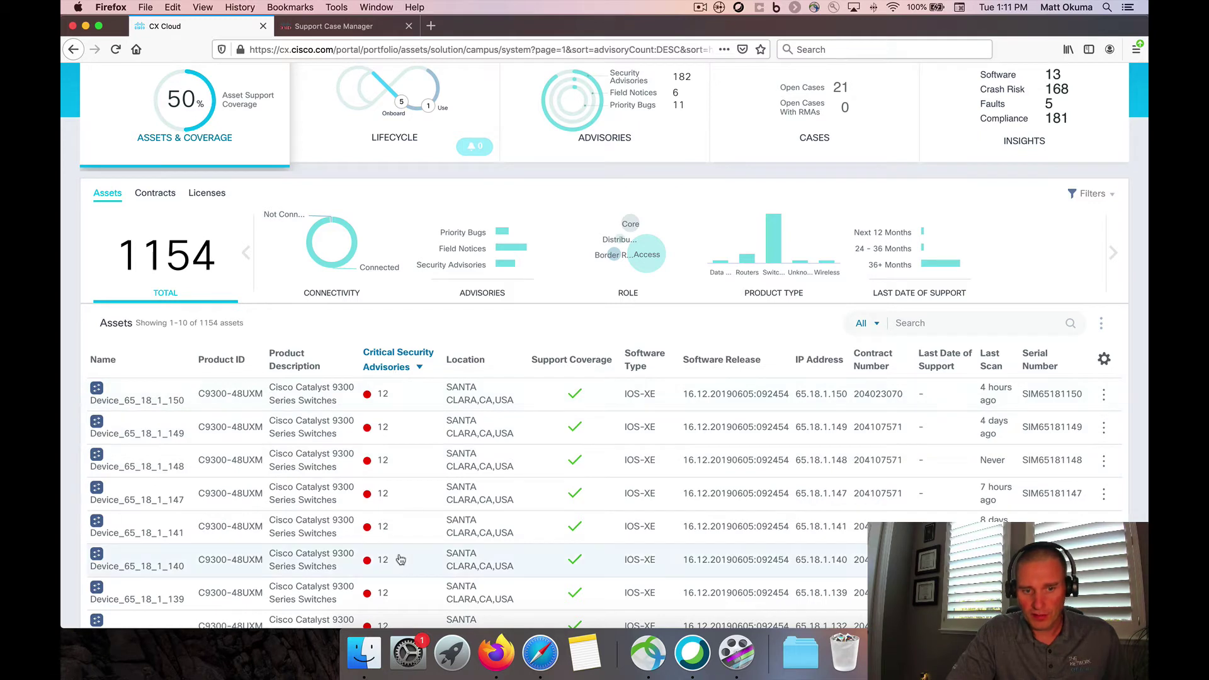
{"action": "scroll", "coordinate": [401, 559], "scroll_direction": "down", "scroll_amount": 2}
{"action": "scroll", "coordinate": [400, 560], "scroll_direction": "down", "scroll_amount": 2}
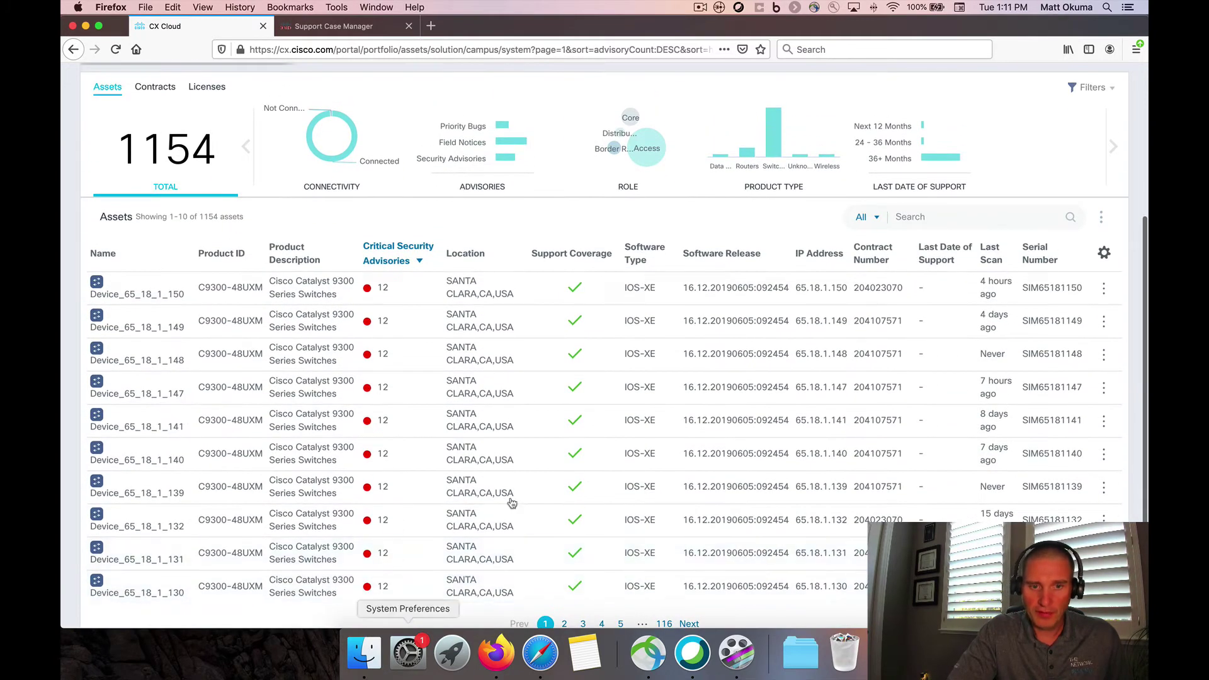
{"action": "left_click", "coordinate": [580, 287]}
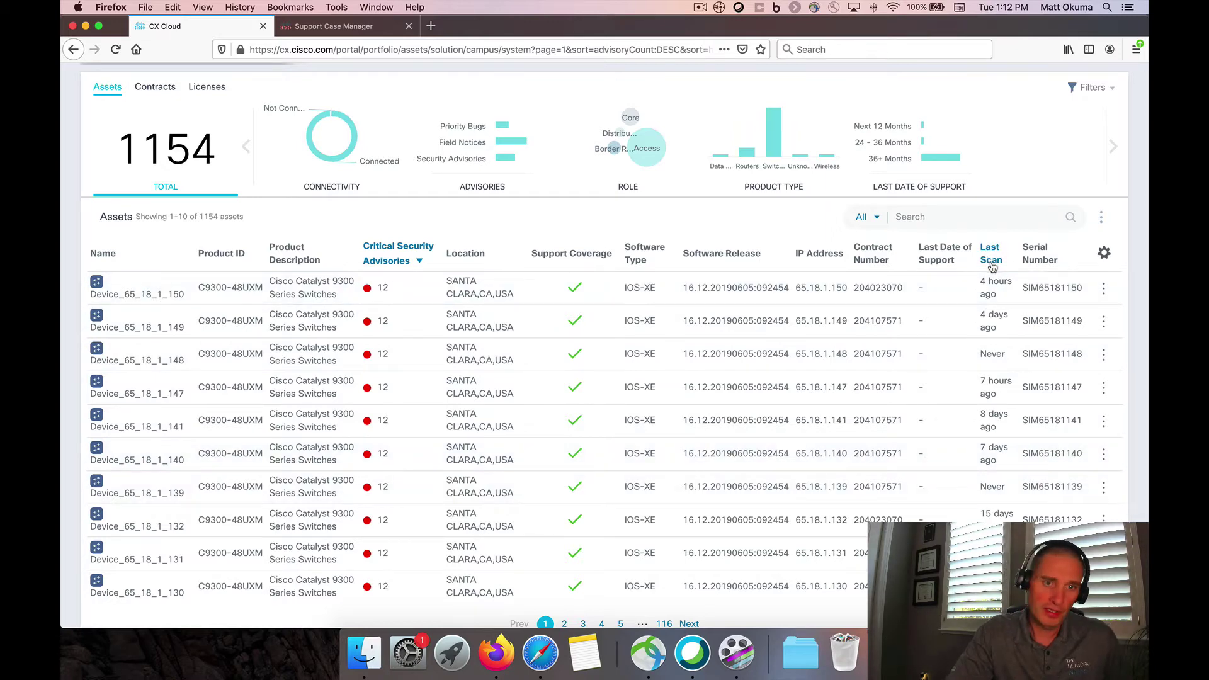
{"action": "scroll", "coordinate": [466, 365], "scroll_direction": "up", "scroll_amount": 3}
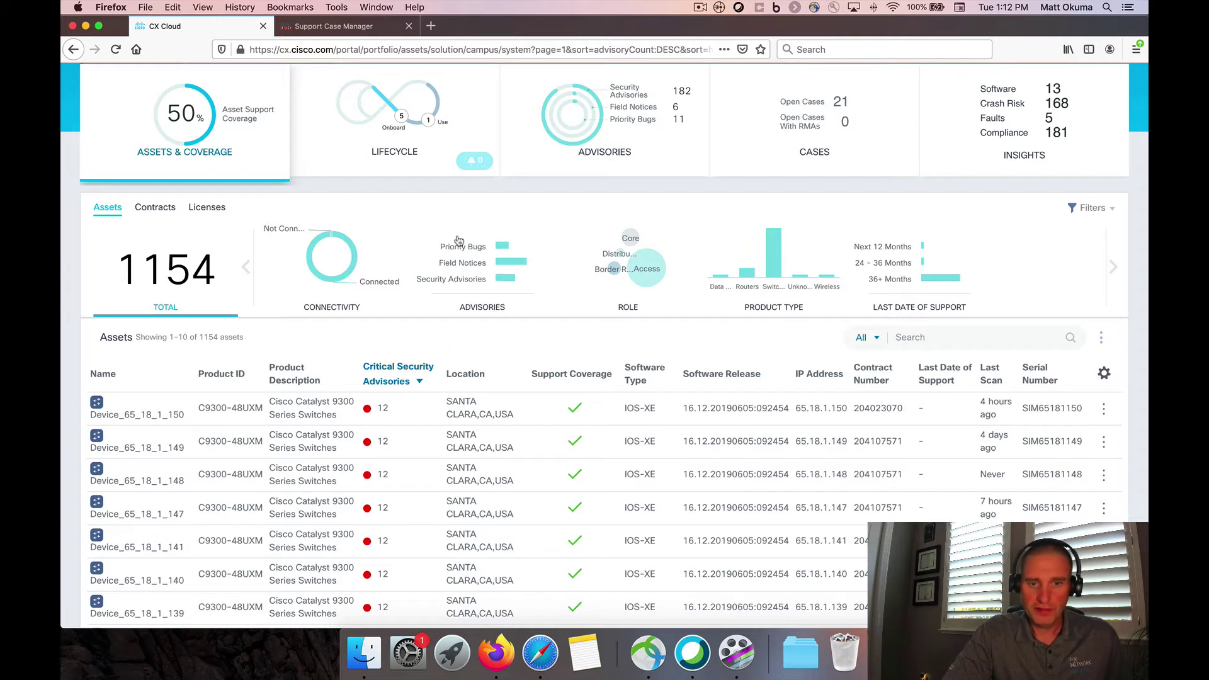
{"action": "mouse_move", "coordinate": [507, 249]}
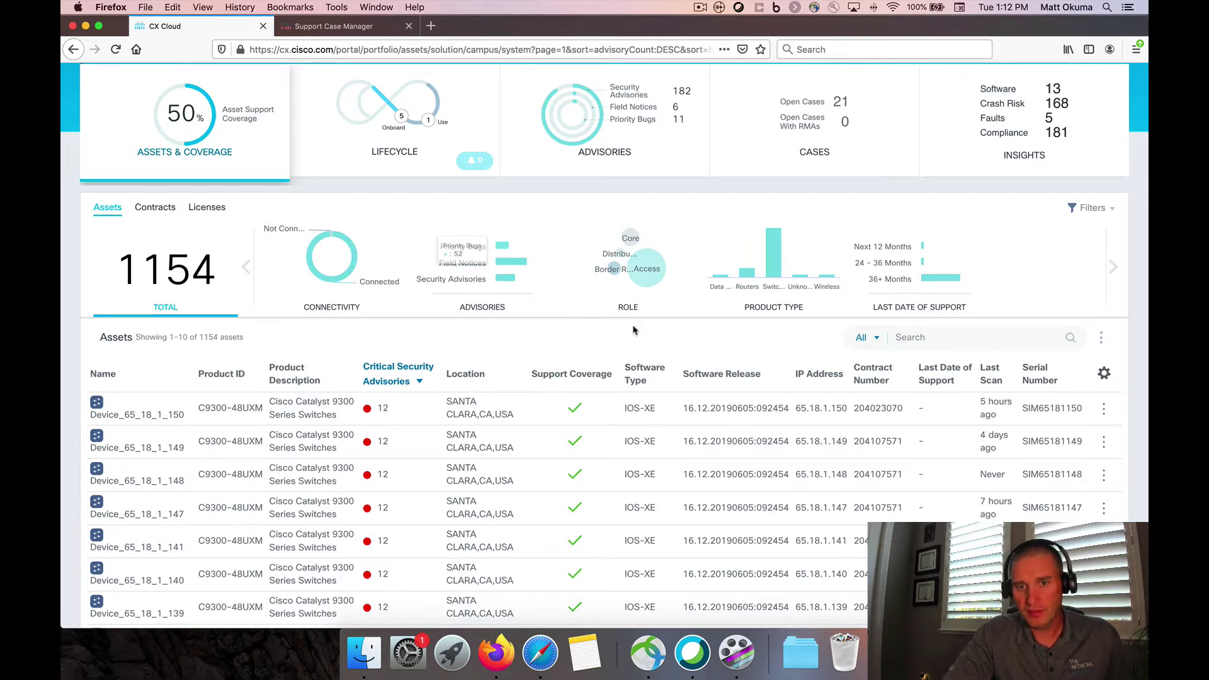
{"action": "mouse_move", "coordinate": [644, 267]}
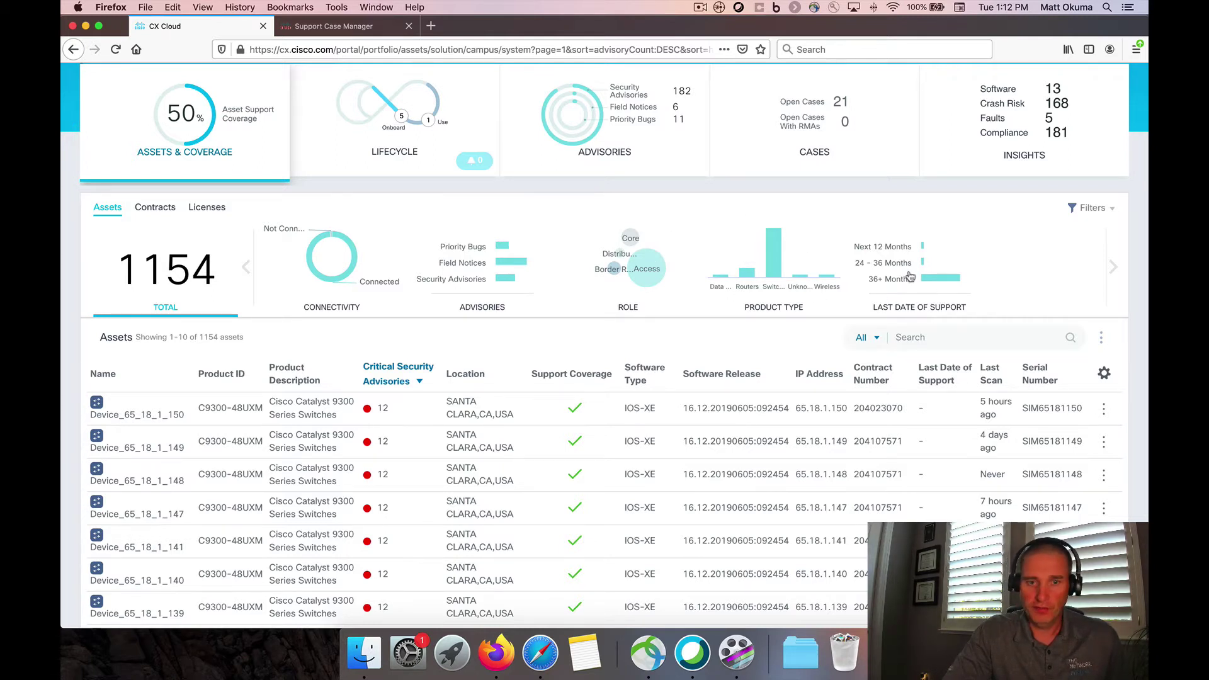
In Contracts, clear the Success Track filter and inspect the Type and Expiry charts
{"action": "left_click", "coordinate": [149, 212]}
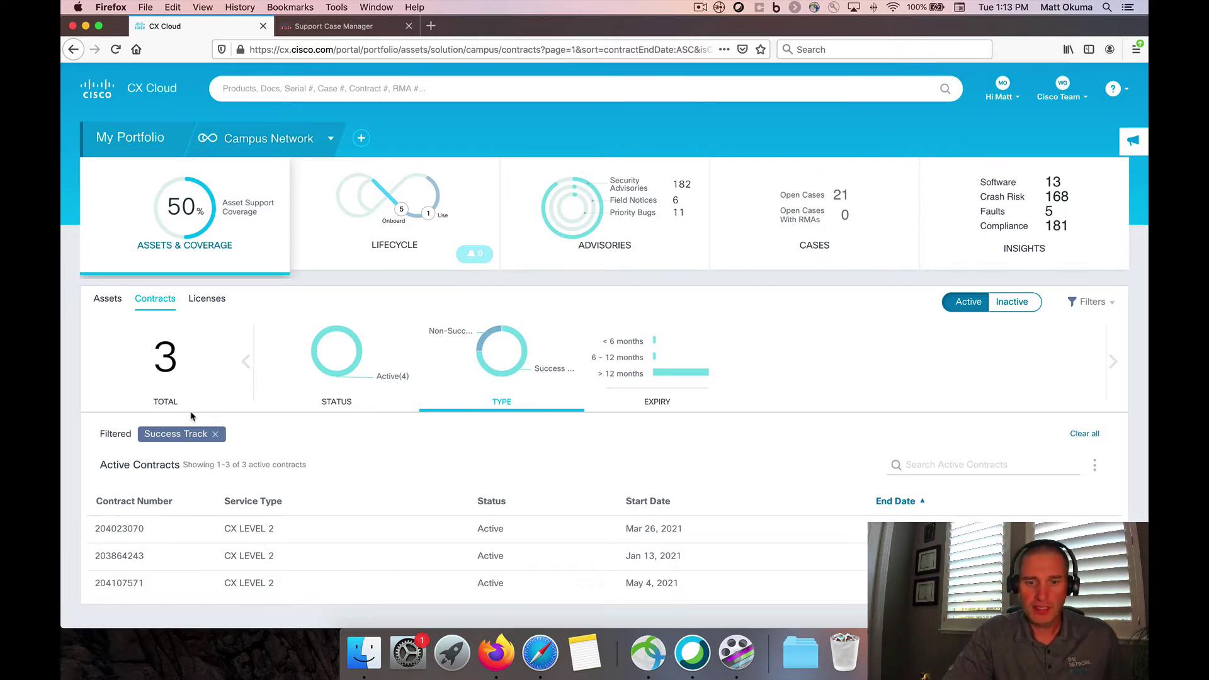
{"action": "left_click", "coordinate": [215, 435]}
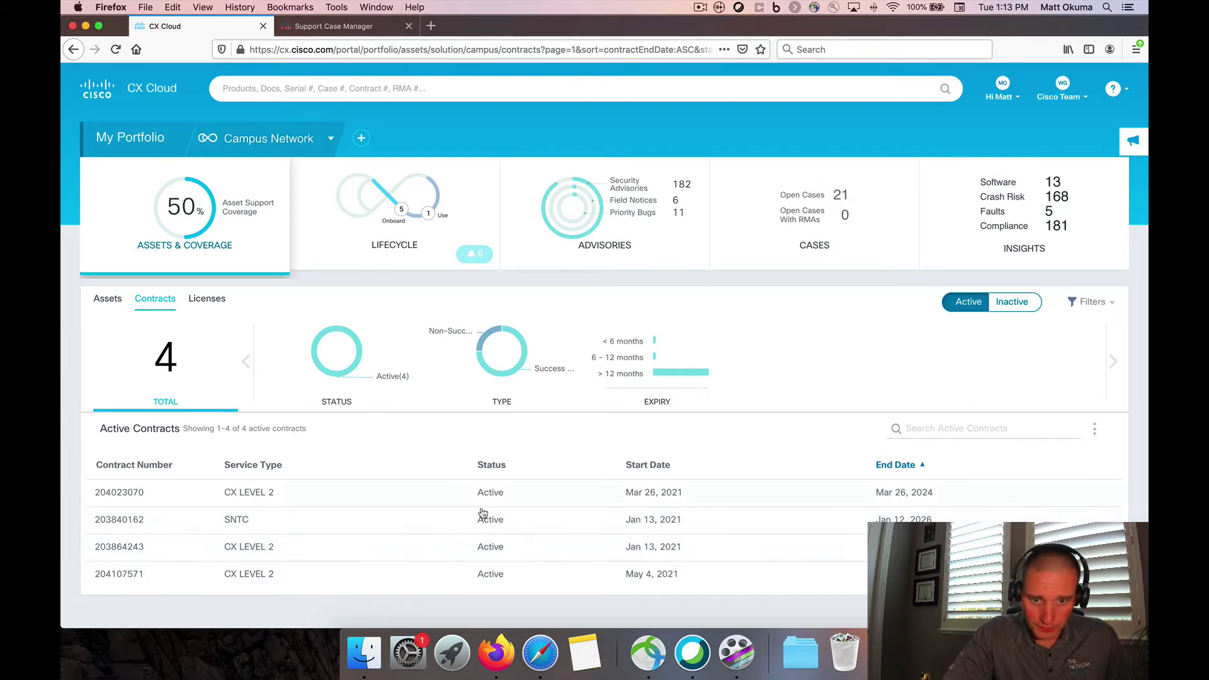
{"action": "mouse_move", "coordinate": [492, 378]}
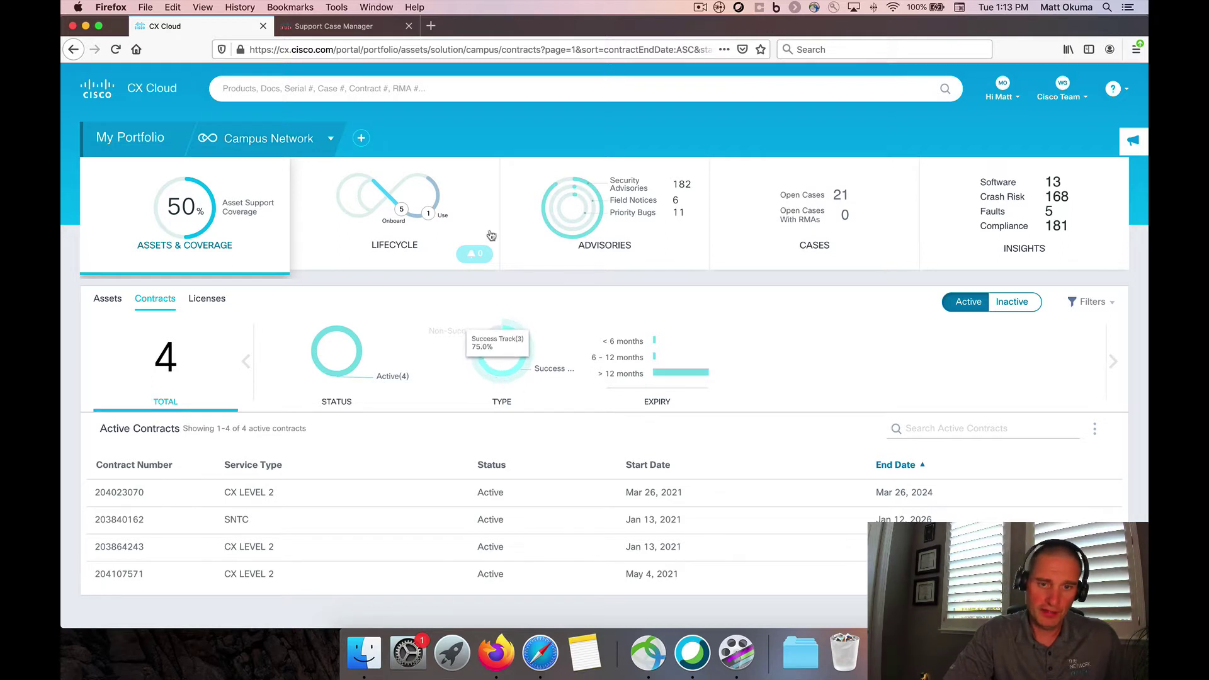
{"action": "mouse_move", "coordinate": [487, 338]}
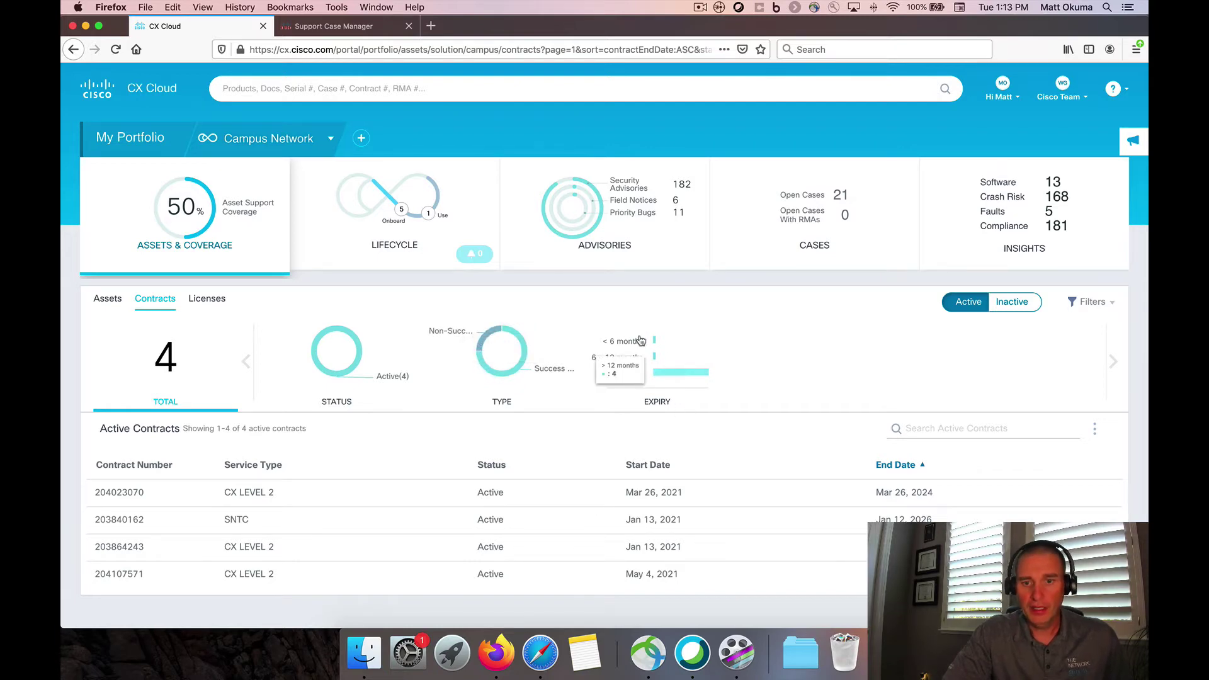
{"action": "mouse_move", "coordinate": [655, 346]}
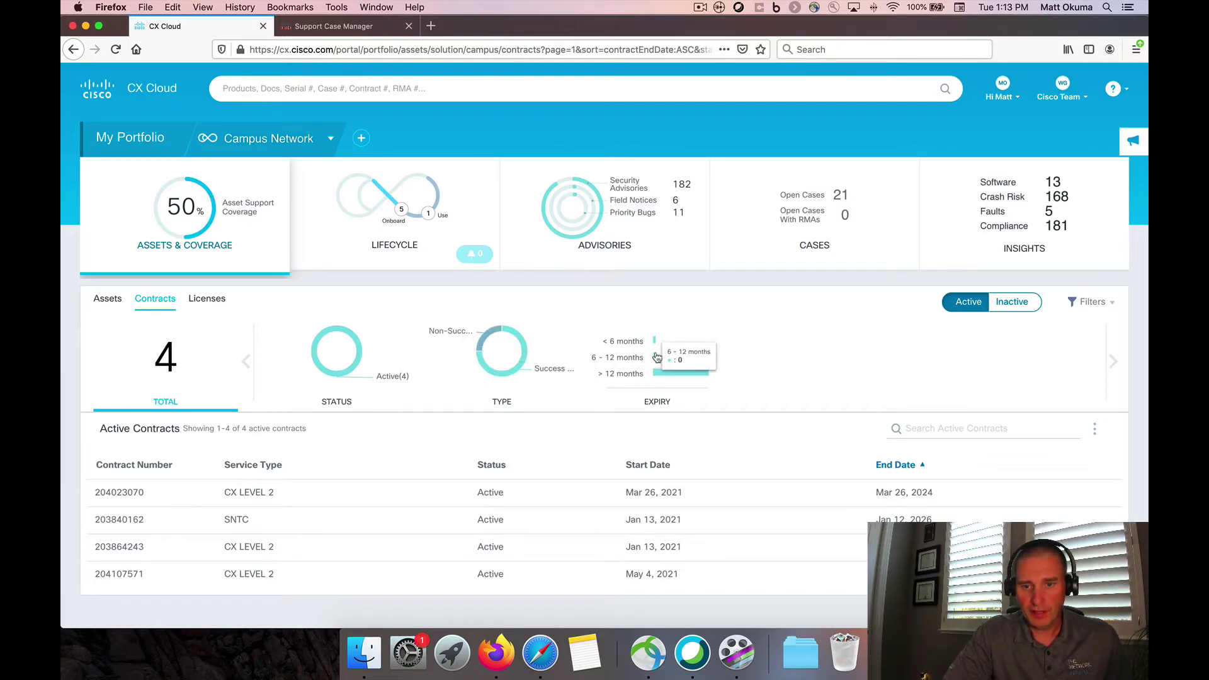
{"action": "mouse_move", "coordinate": [660, 377]}
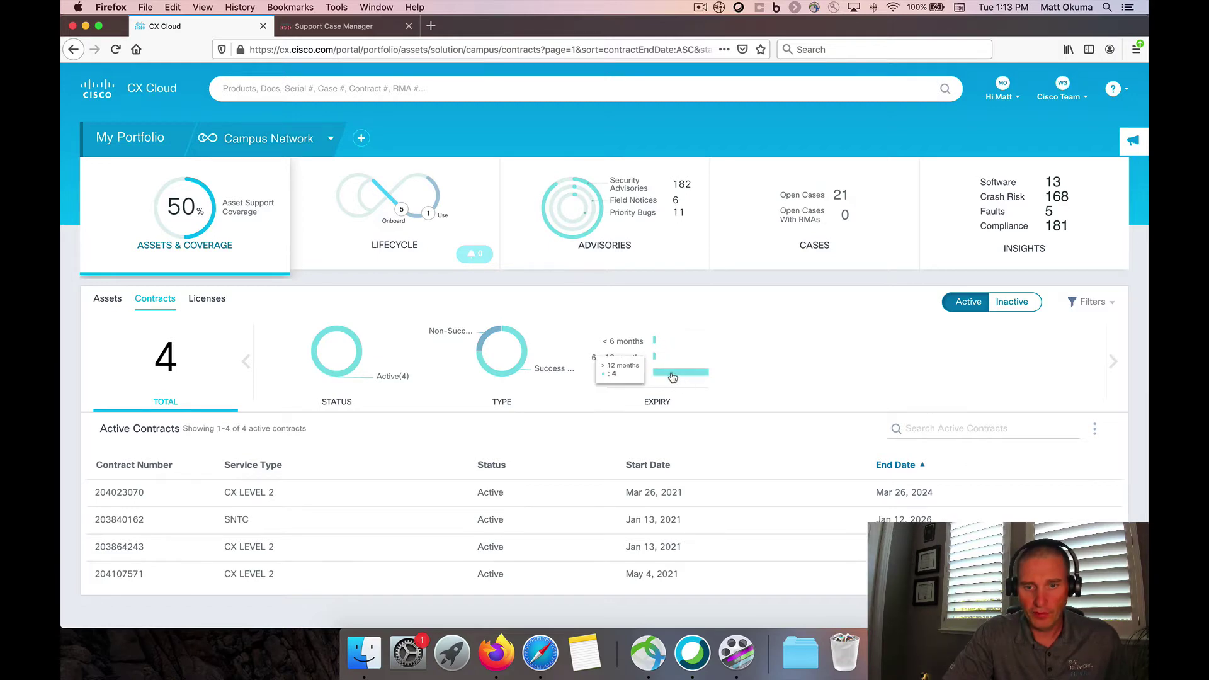
Review the 3 active DNA Essentials licenses, then go back to the Assets list
{"action": "left_click", "coordinate": [207, 300]}
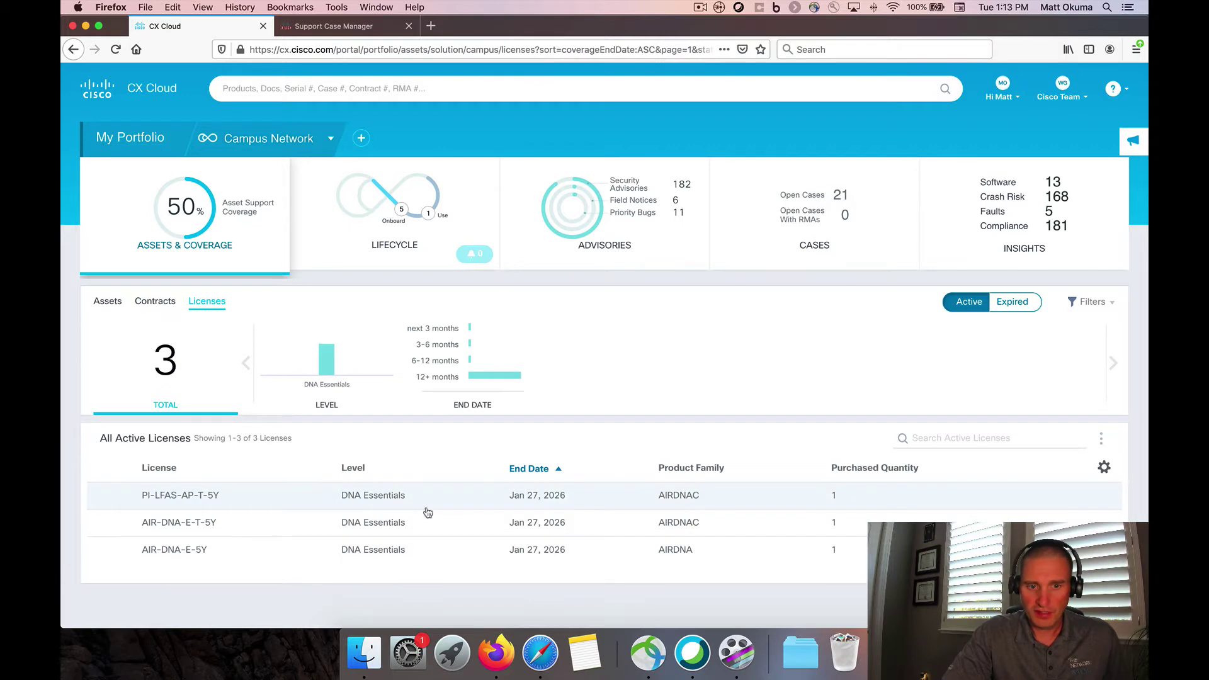
{"action": "mouse_move", "coordinate": [336, 354]}
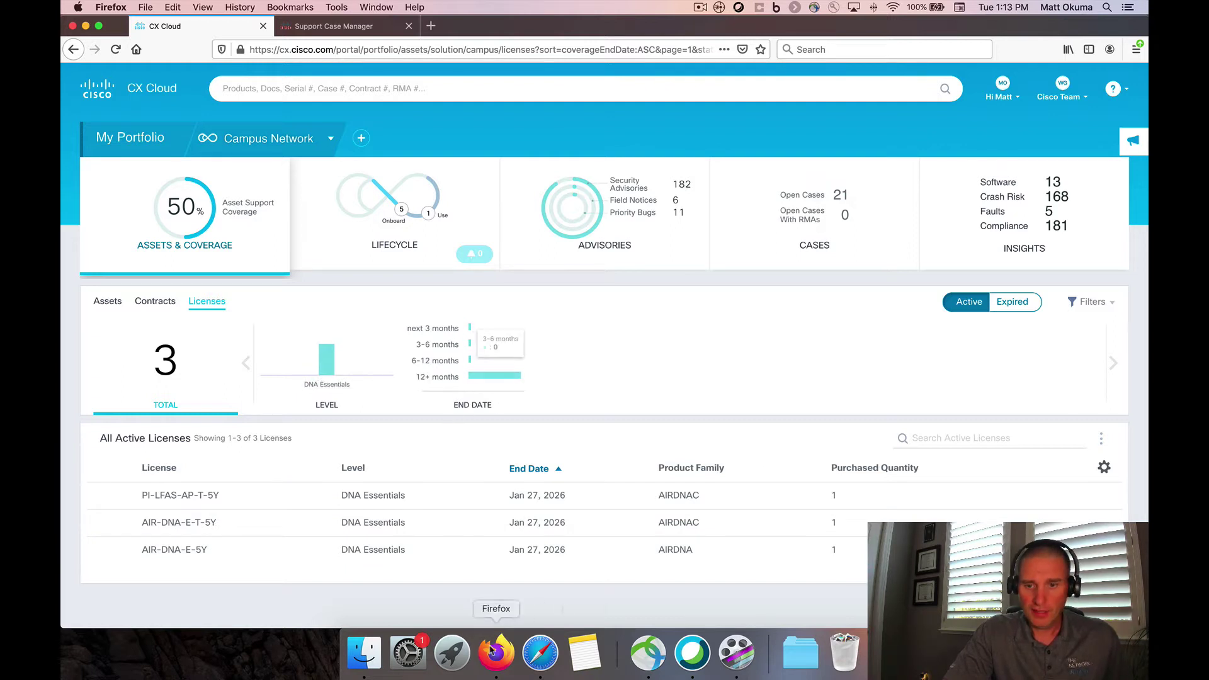
{"action": "left_click", "coordinate": [104, 306]}
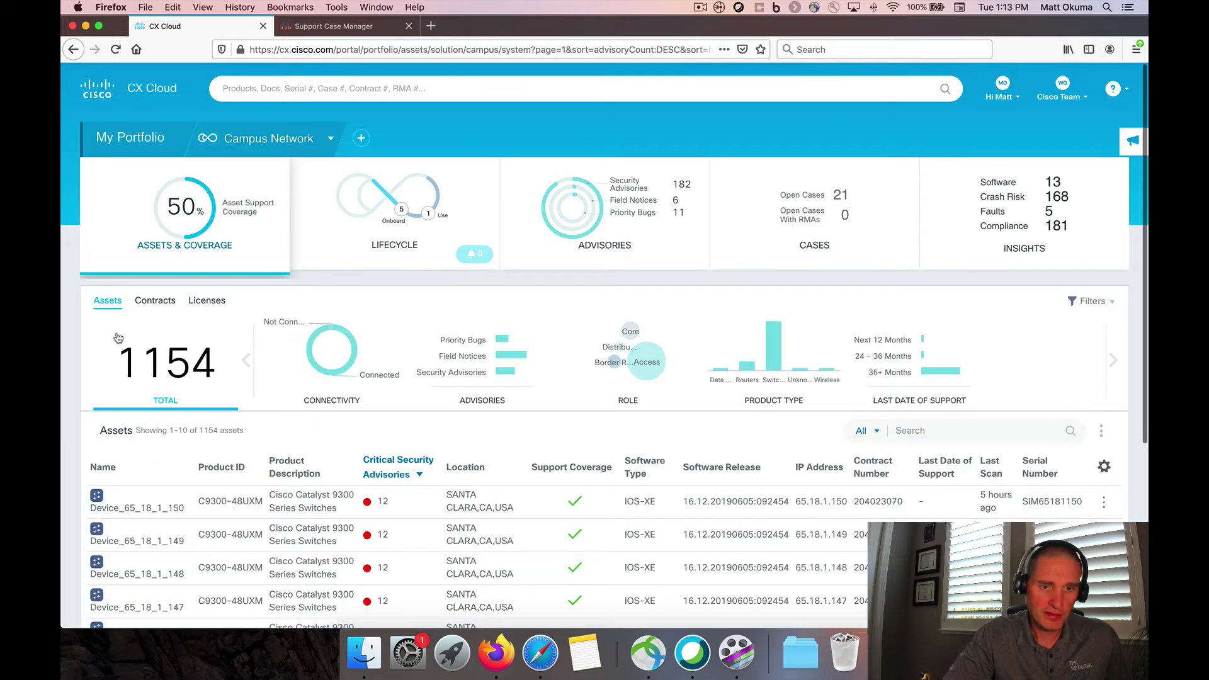
Search the assets for 243 and open Device_65_18_1_50's details
{"action": "left_click", "coordinate": [927, 433]}
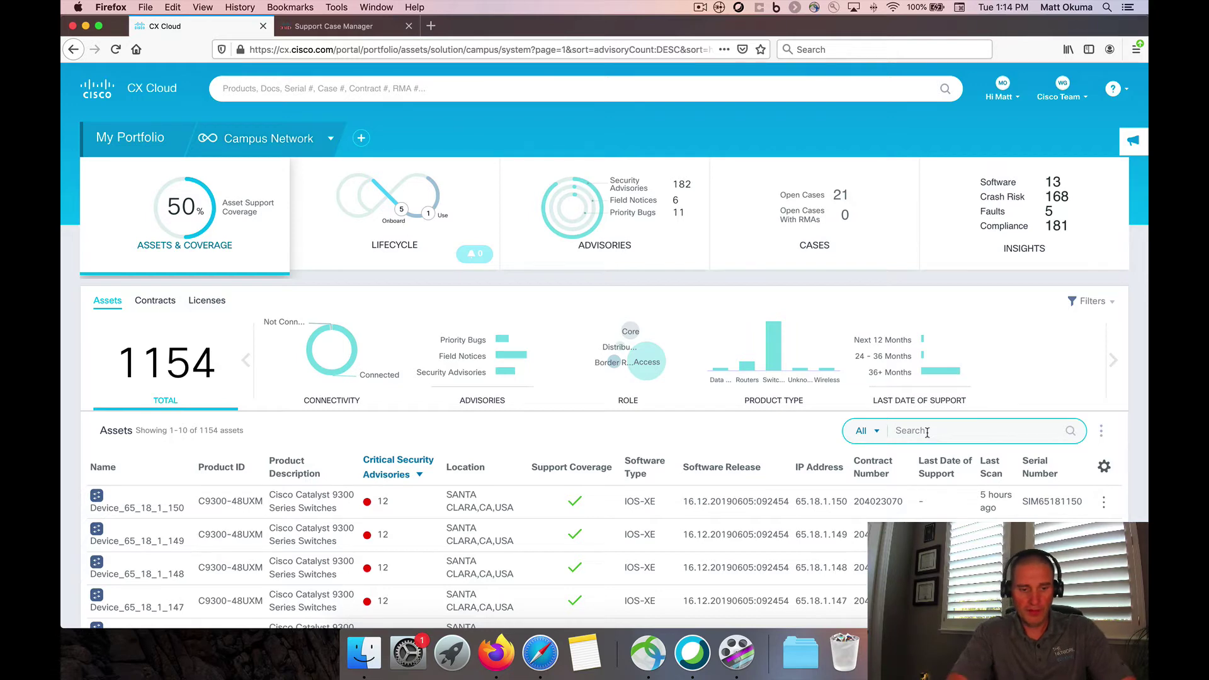
{"action": "type", "text": "243"}
{"action": "key", "text": "Return"}
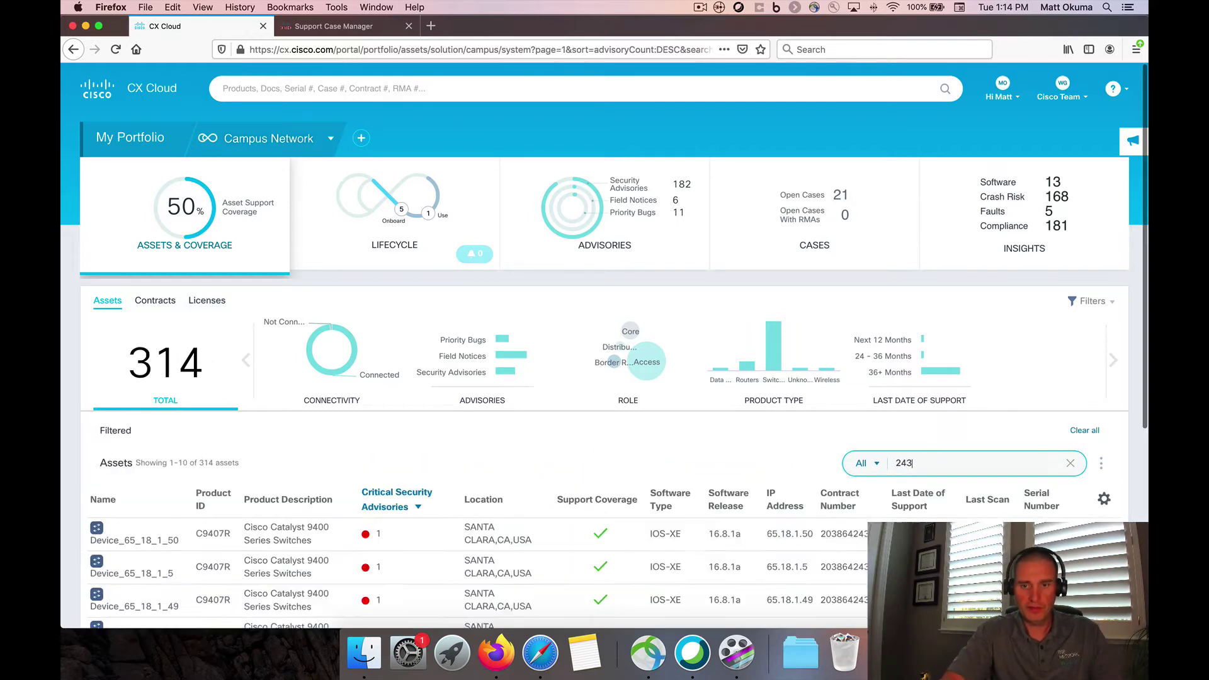
{"action": "scroll", "coordinate": [286, 520], "scroll_direction": "down", "scroll_amount": 5}
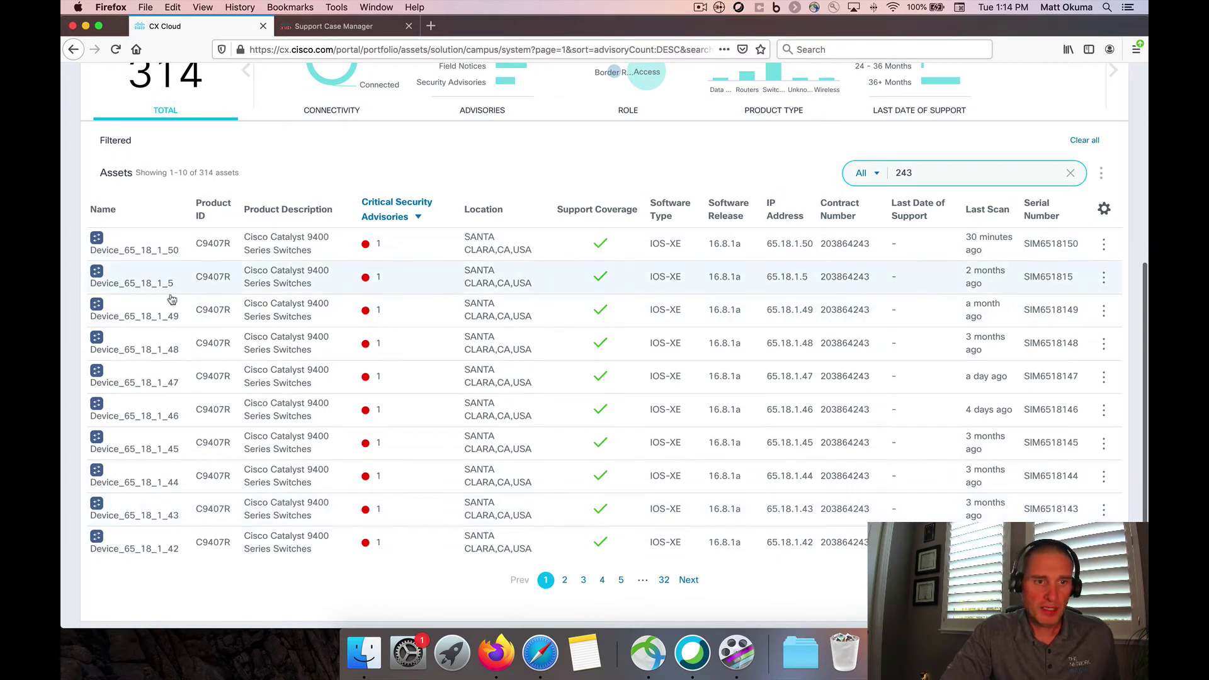
{"action": "left_click", "coordinate": [194, 254]}
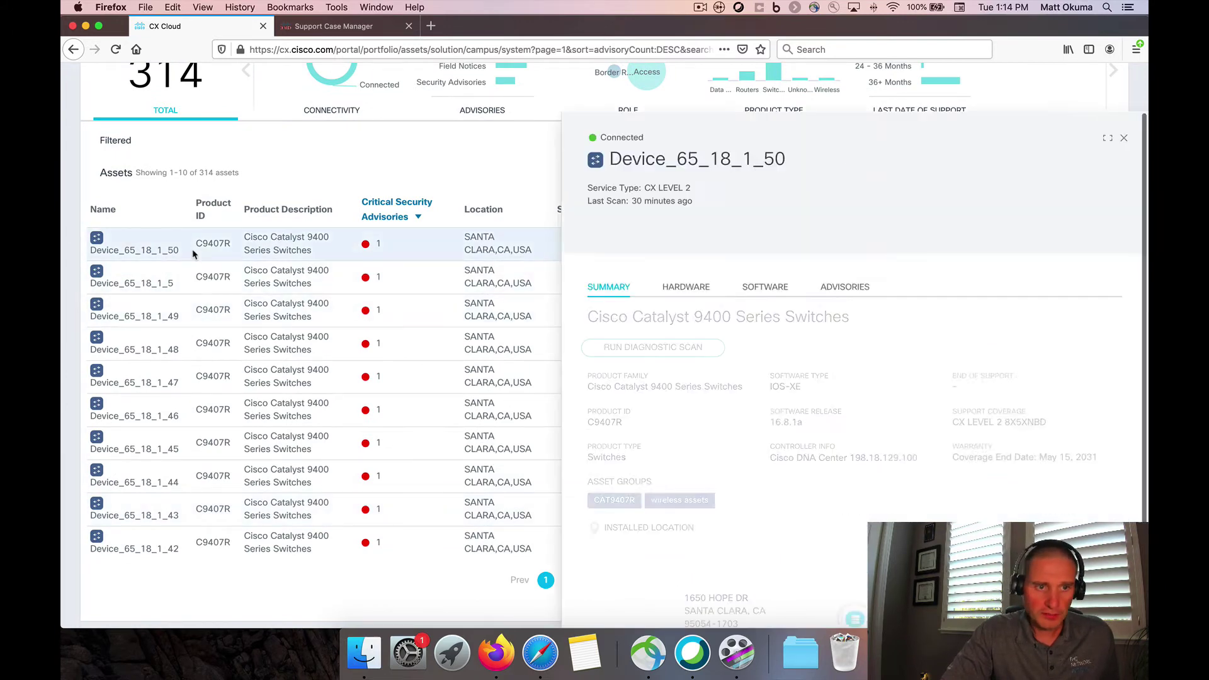
Highlight the last scan time and expand Device_65_18_1_50's six open cases
{"action": "scroll", "coordinate": [701, 328], "scroll_direction": "down", "scroll_amount": 3}
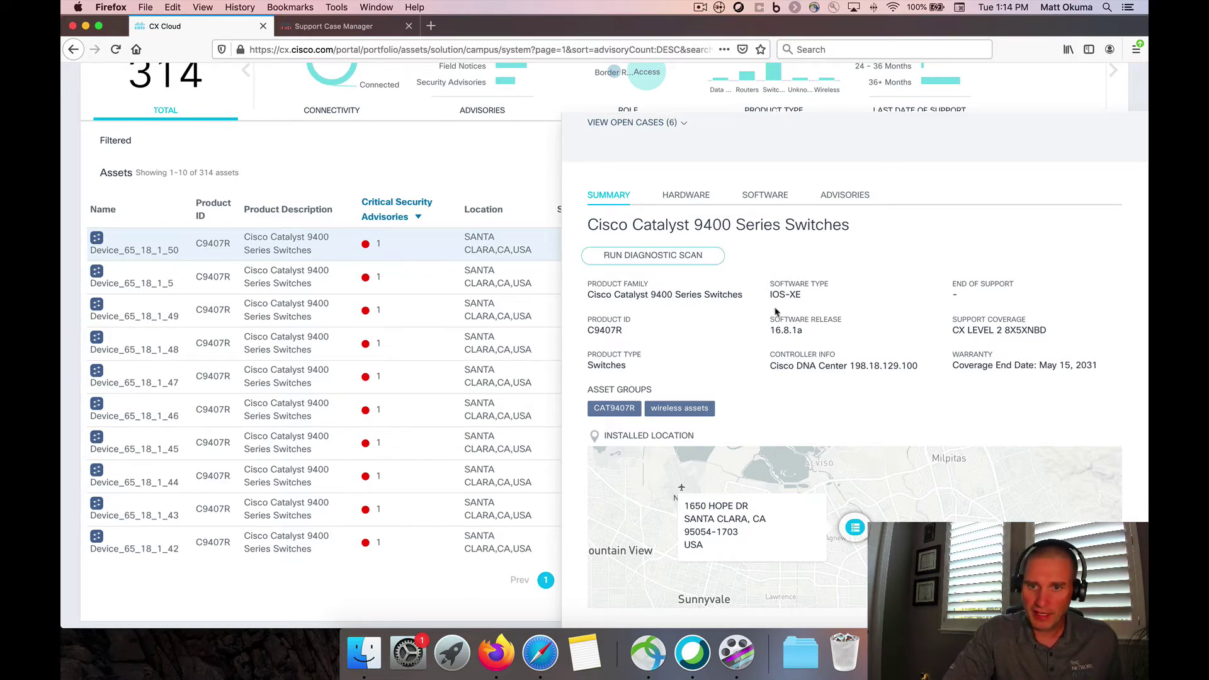
{"action": "scroll", "coordinate": [667, 353], "scroll_direction": "up", "scroll_amount": 3}
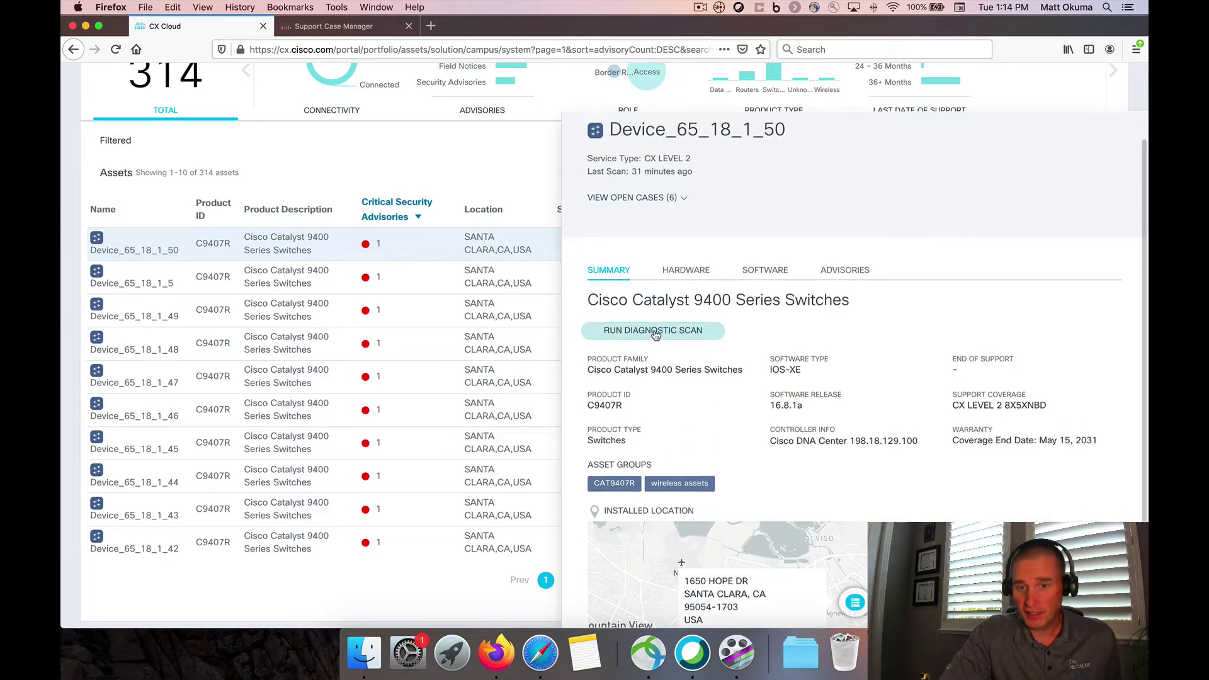
{"action": "scroll", "coordinate": [656, 335], "scroll_direction": "up", "scroll_amount": 1}
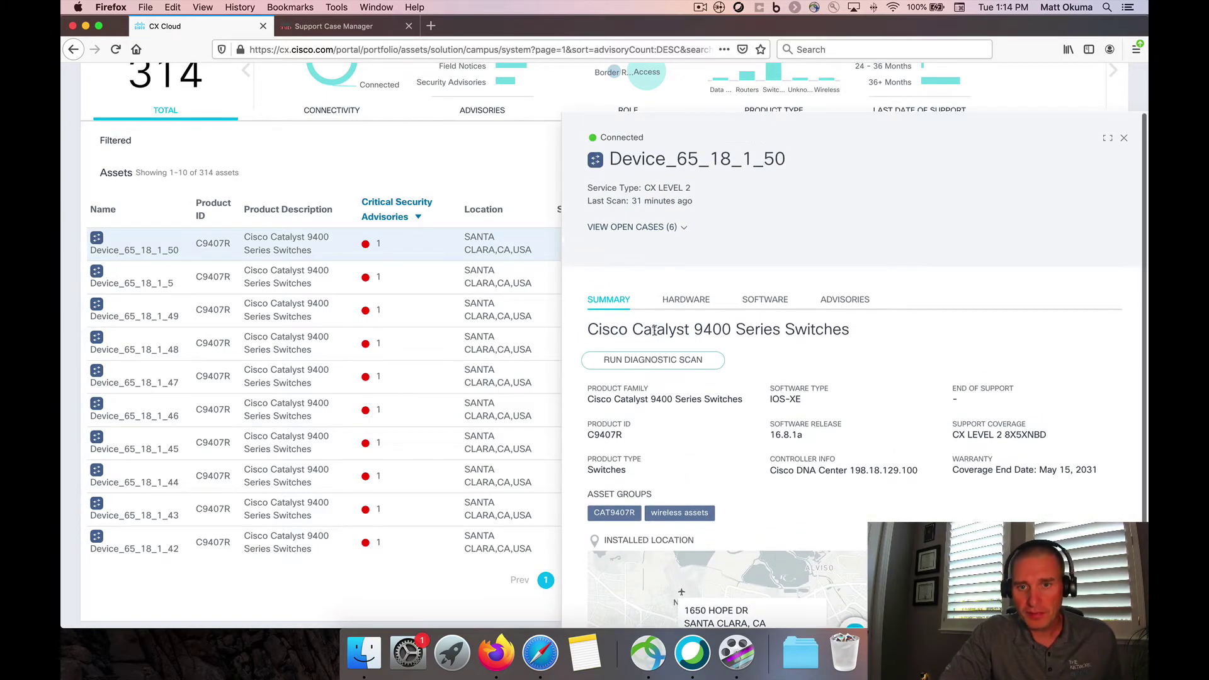
{"action": "left_click_drag", "start_coordinate": [633, 200], "coordinate": [679, 201]}
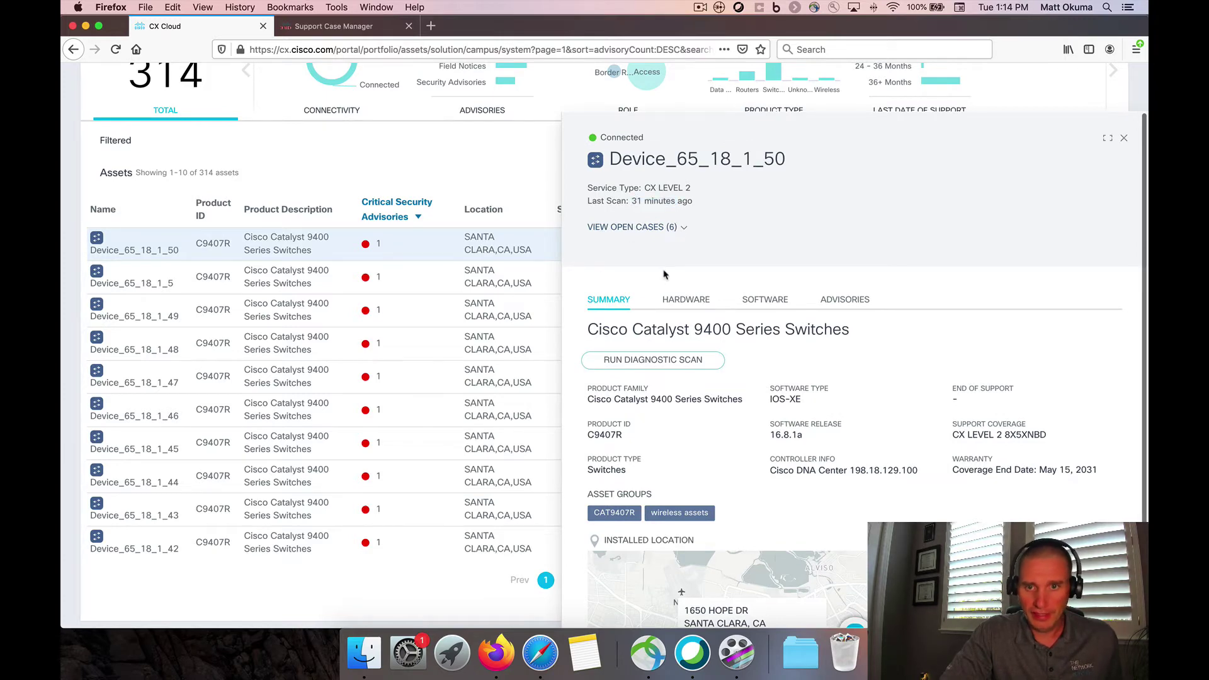
{"action": "left_click", "coordinate": [684, 228]}
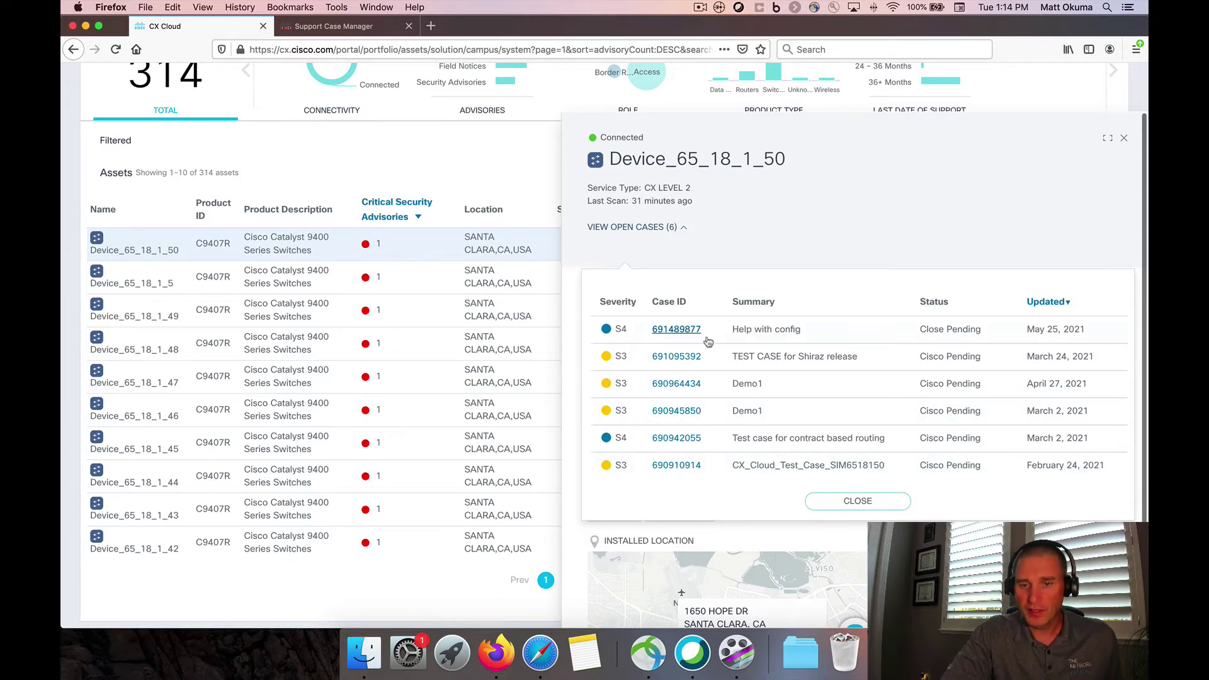
Collapse the cases, view hardware, then the IOS-XE 16.8.1a software and end-of-life timeline
{"action": "left_click", "coordinate": [684, 227]}
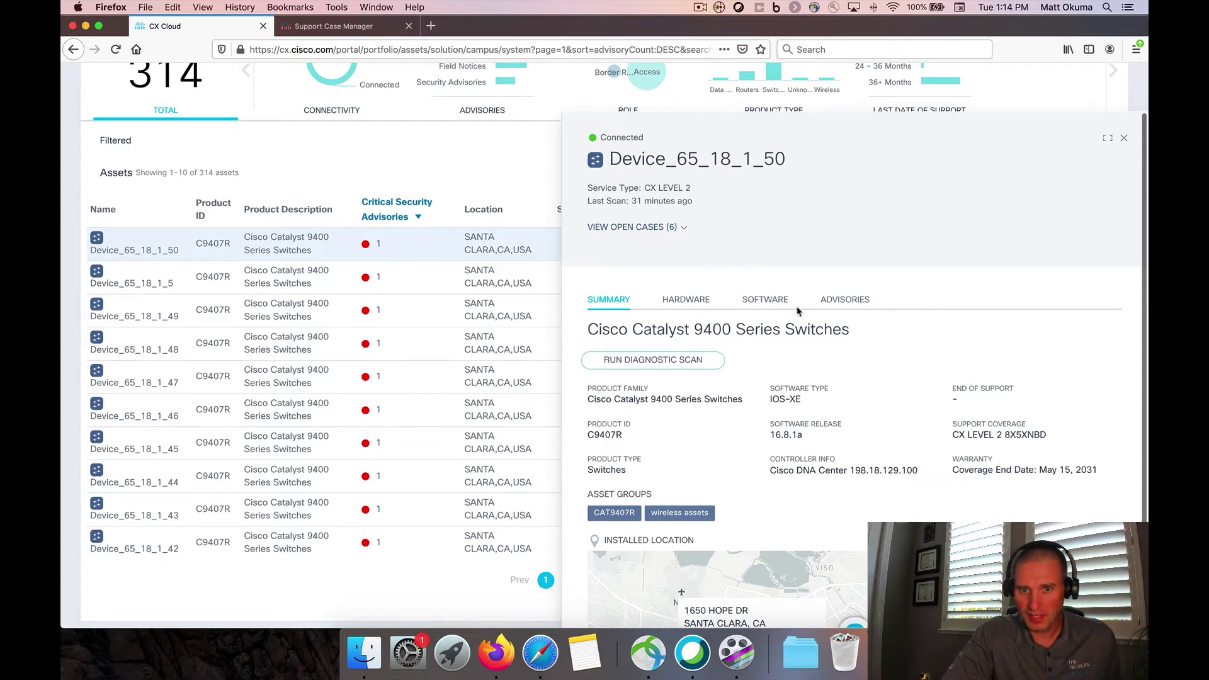
{"action": "scroll", "coordinate": [797, 311], "scroll_direction": "down", "scroll_amount": 1}
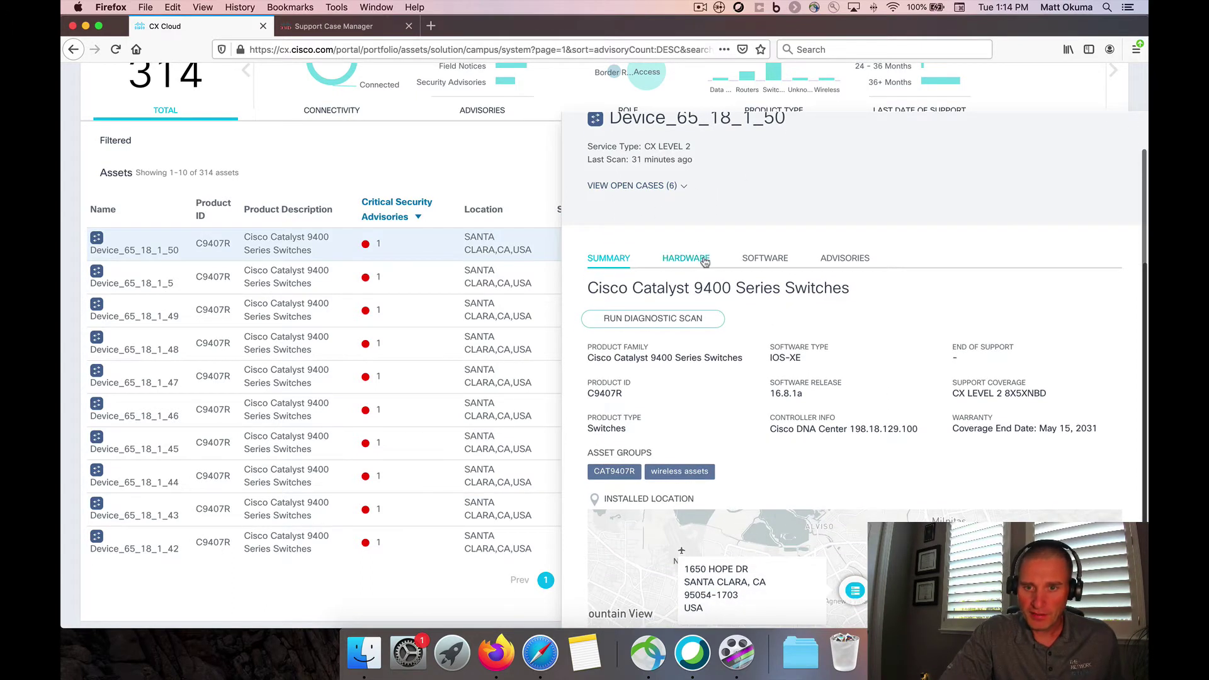
{"action": "left_click", "coordinate": [699, 259]}
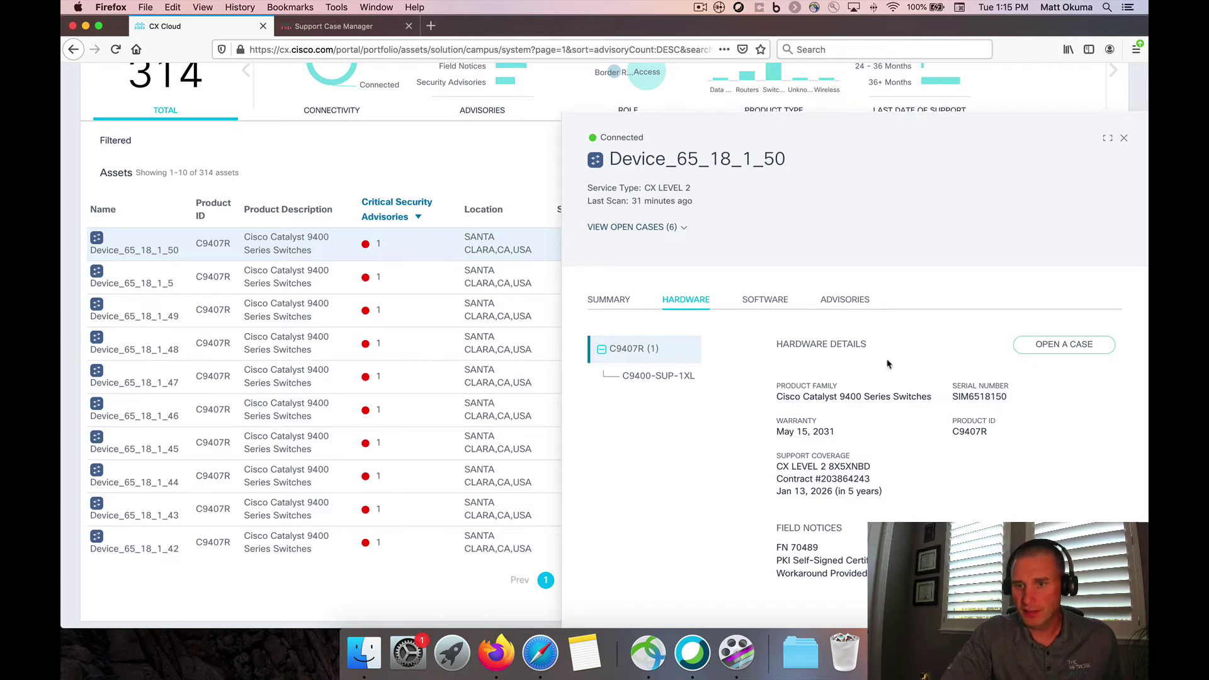
{"action": "left_click", "coordinate": [761, 308]}
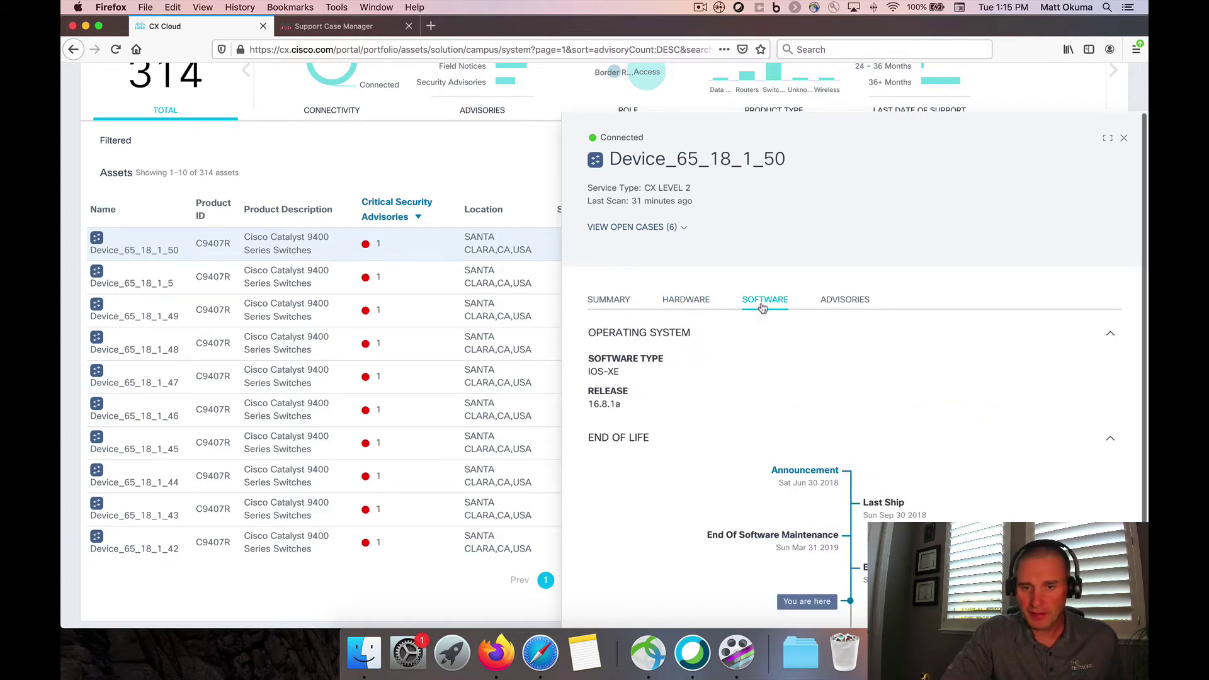
{"action": "scroll", "coordinate": [762, 308], "scroll_direction": "down", "scroll_amount": 2}
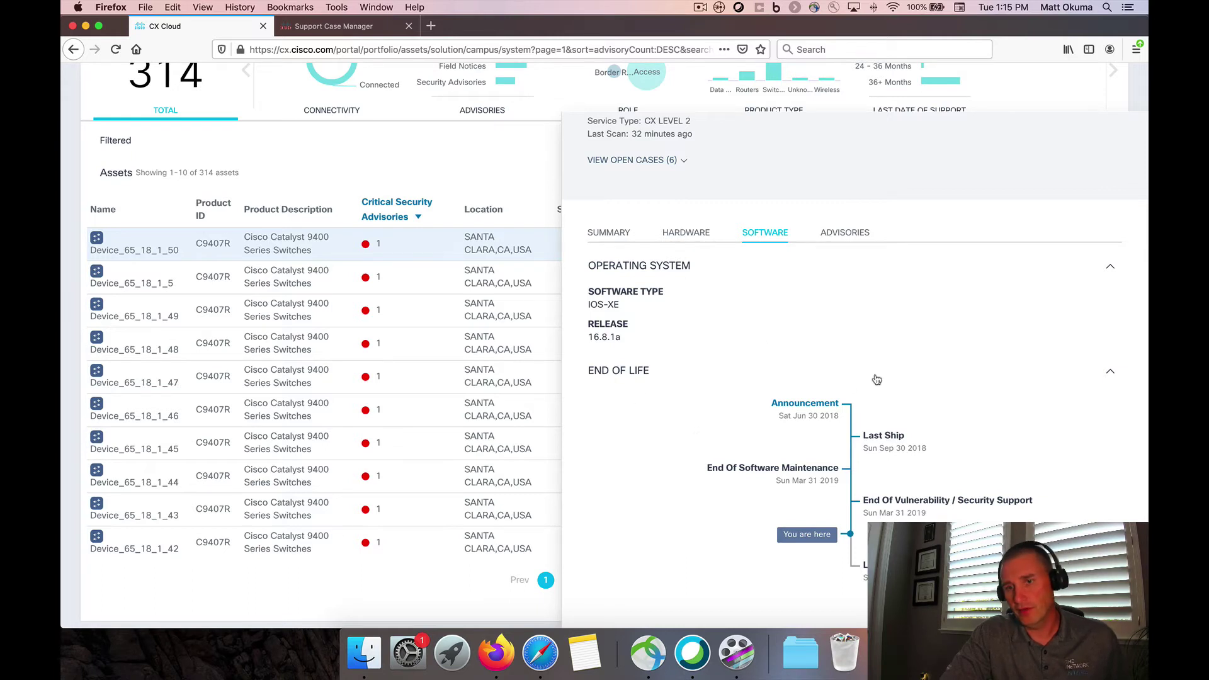
Open the critical Static Credential Vulnerability advisory and its 58 potentially affected assets, then return
{"action": "left_click", "coordinate": [845, 232]}
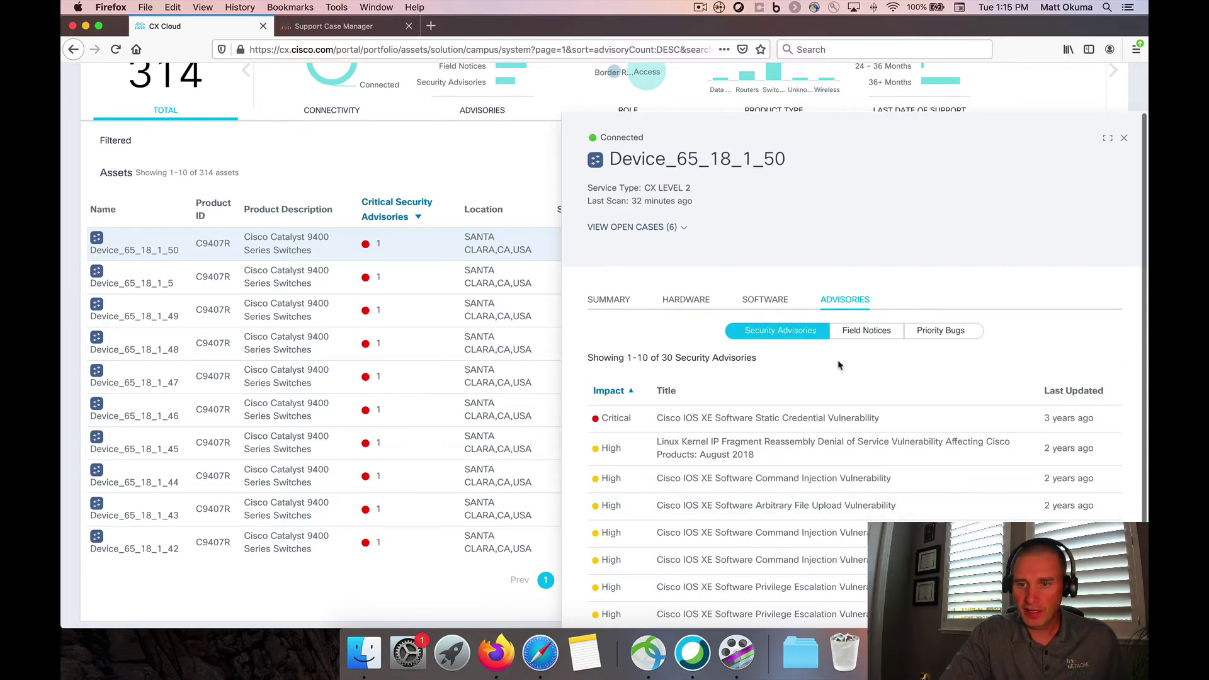
{"action": "scroll", "coordinate": [838, 365], "scroll_direction": "down", "scroll_amount": 2}
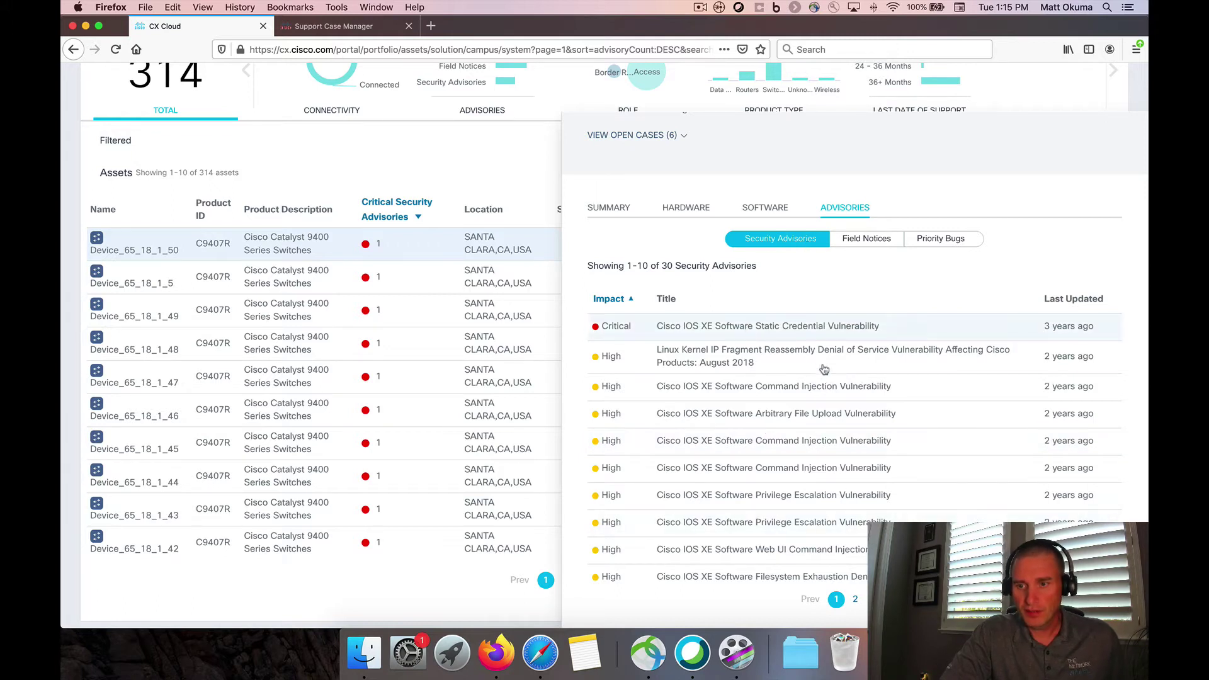
{"action": "left_click", "coordinate": [776, 325]}
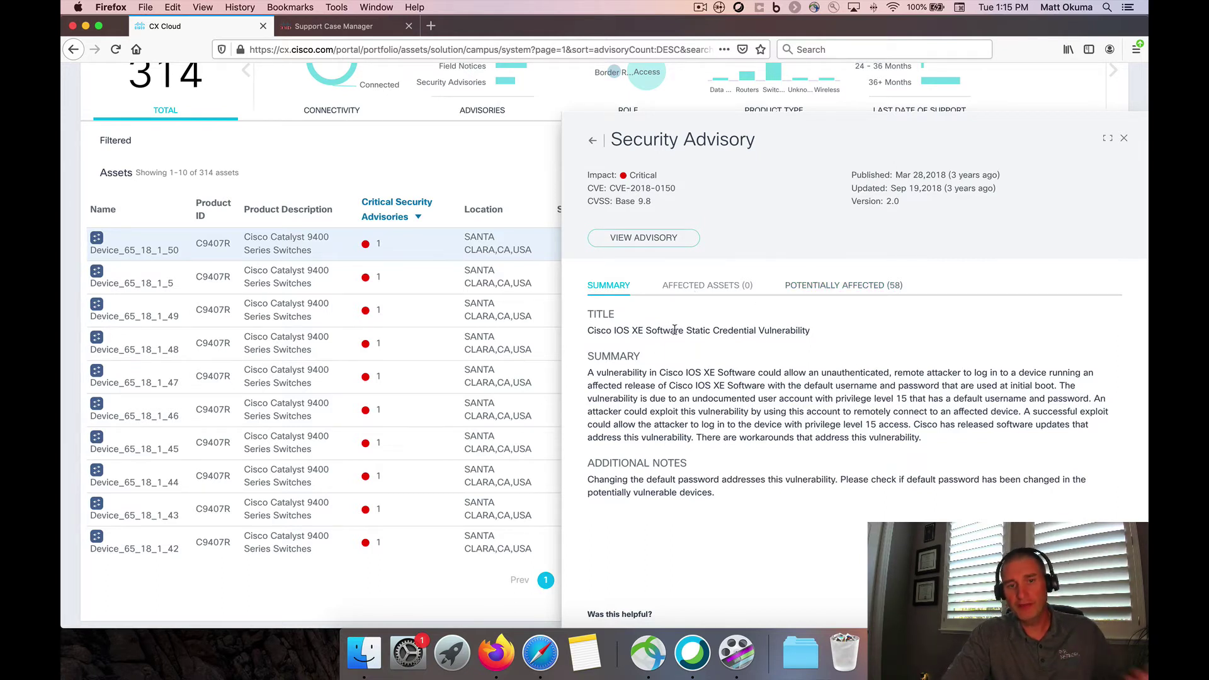
{"action": "left_click", "coordinate": [825, 286]}
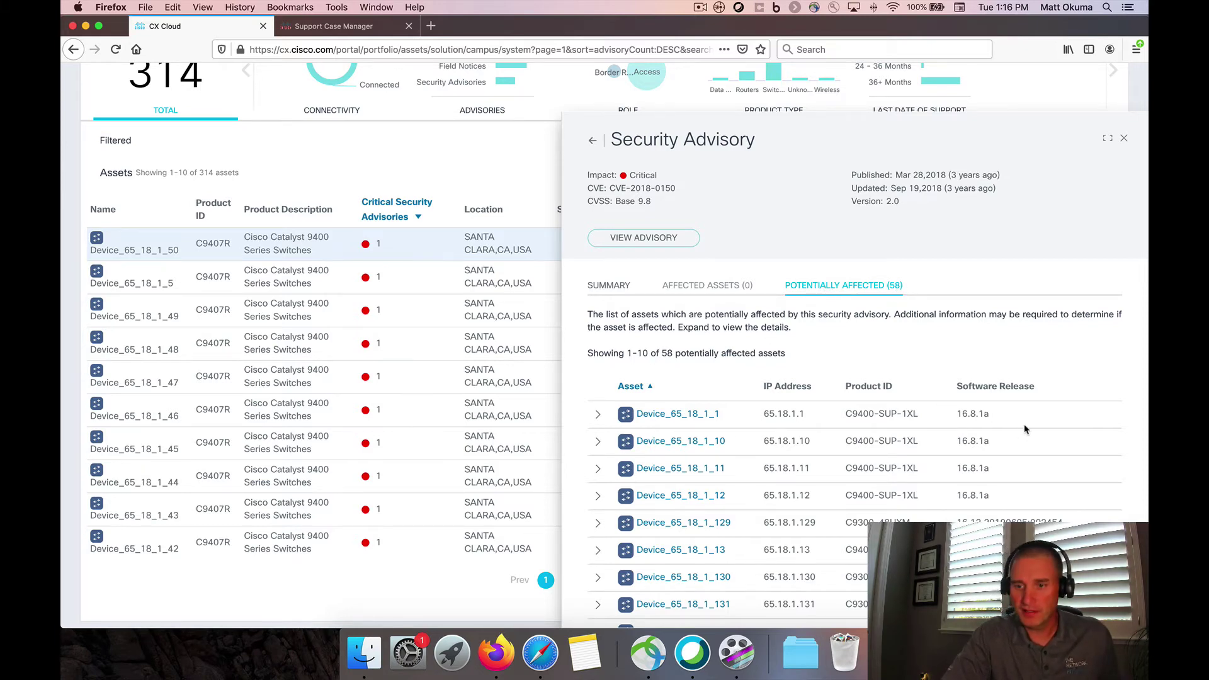
{"action": "left_click", "coordinate": [593, 144]}
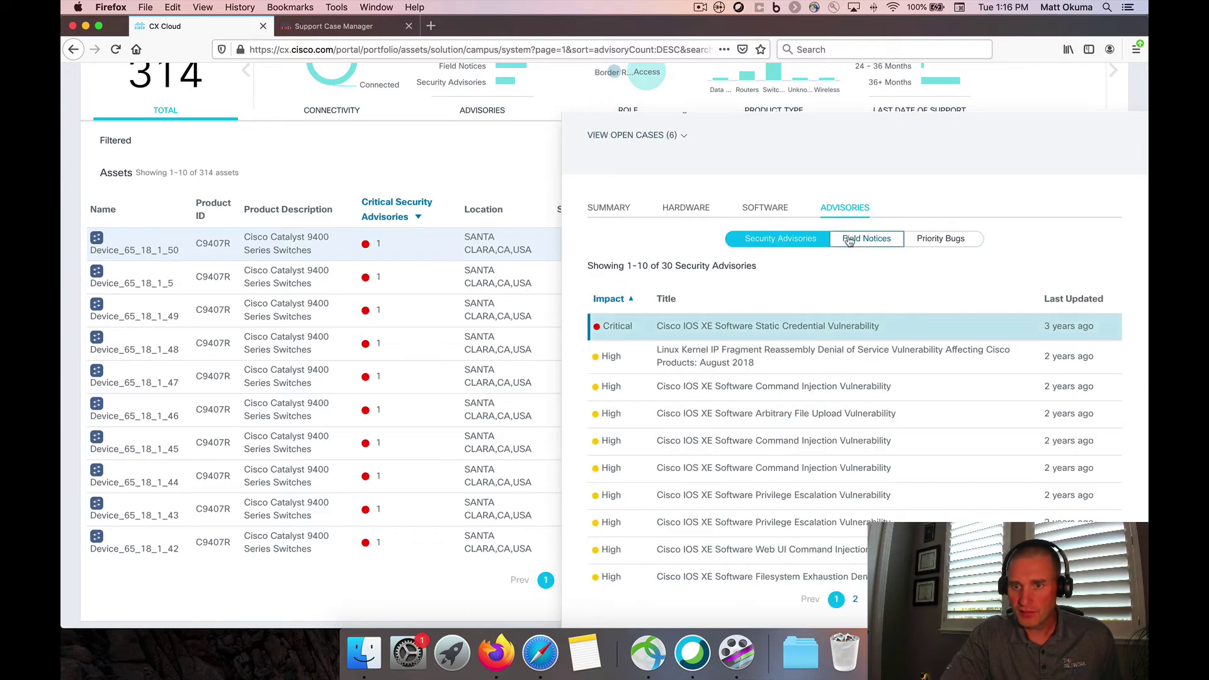
Review the device's field notice FN 70489 on cisco.com and come back
{"action": "left_click", "coordinate": [882, 245]}
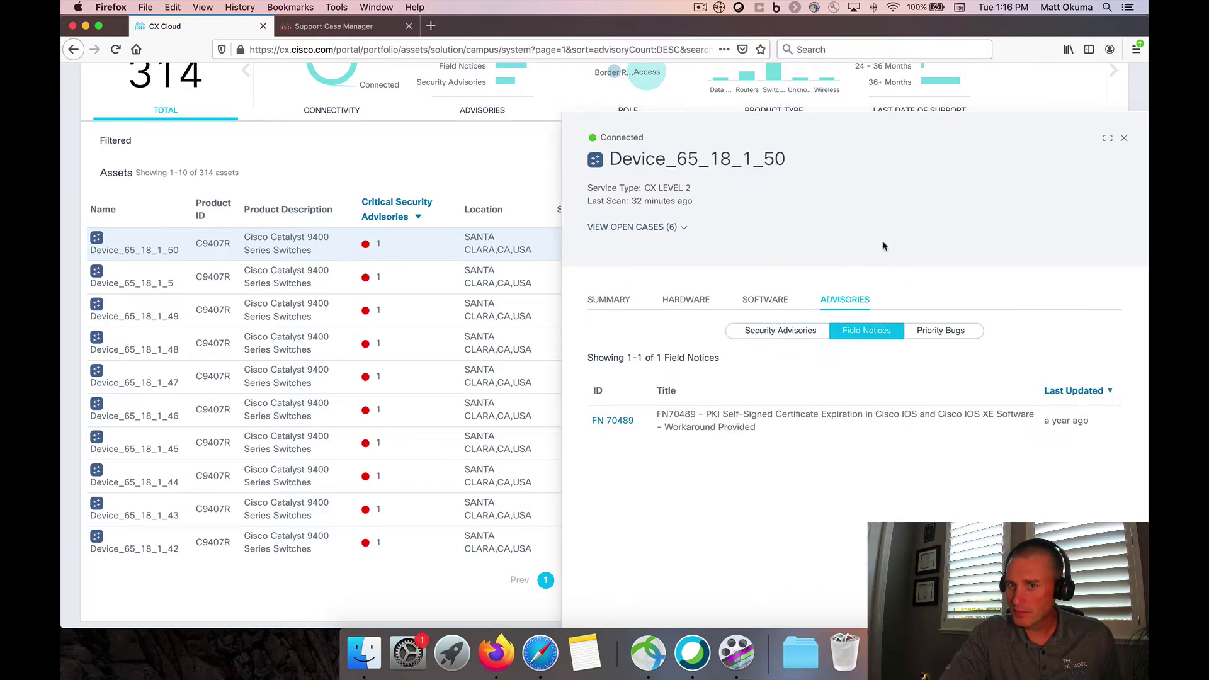
{"action": "left_click", "coordinate": [614, 422]}
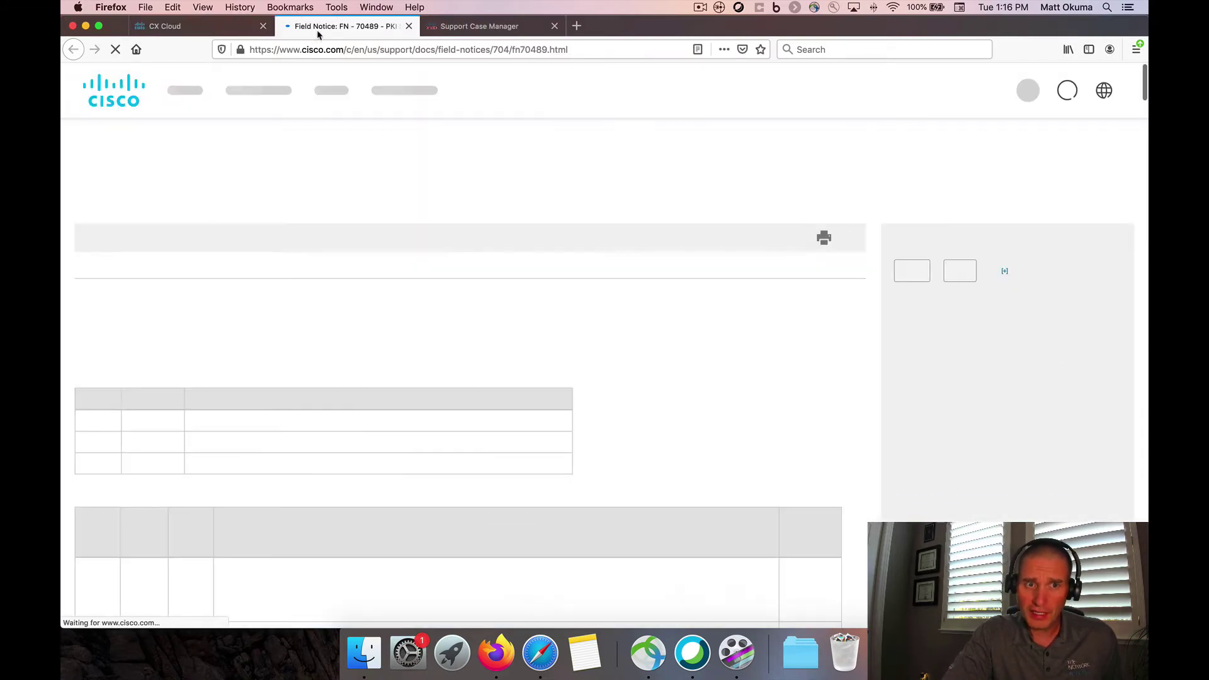
{"action": "scroll", "coordinate": [348, 440], "scroll_direction": "down", "scroll_amount": 5}
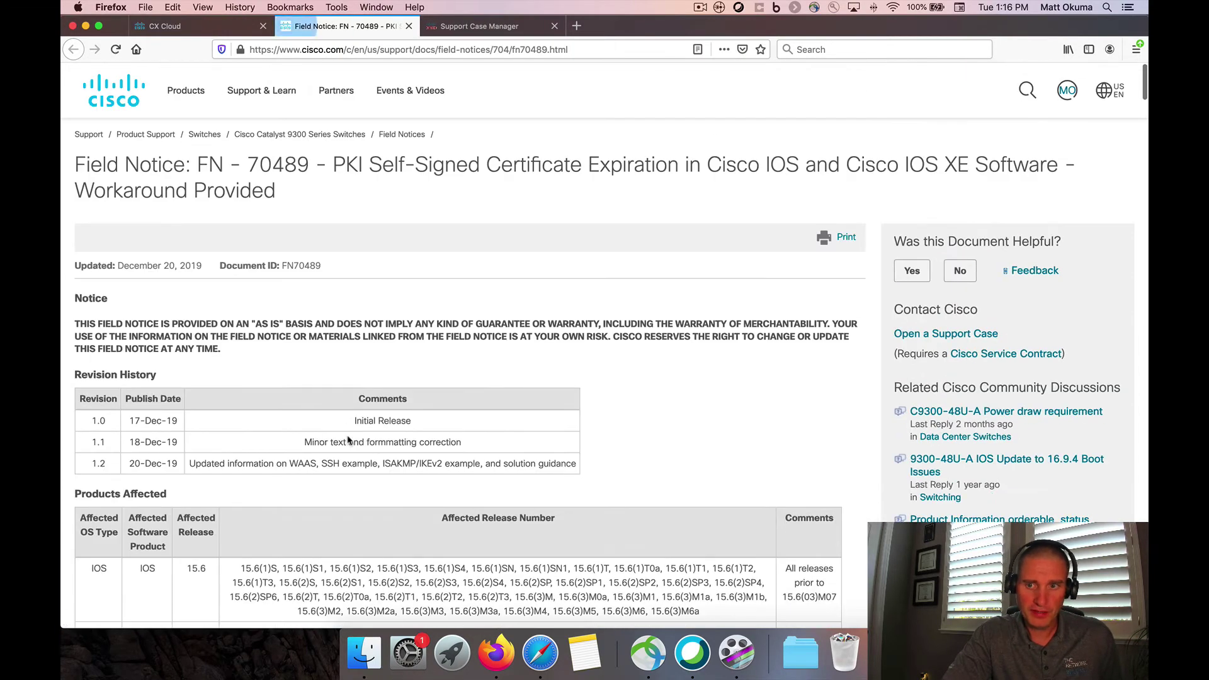
{"action": "left_click", "coordinate": [167, 28]}
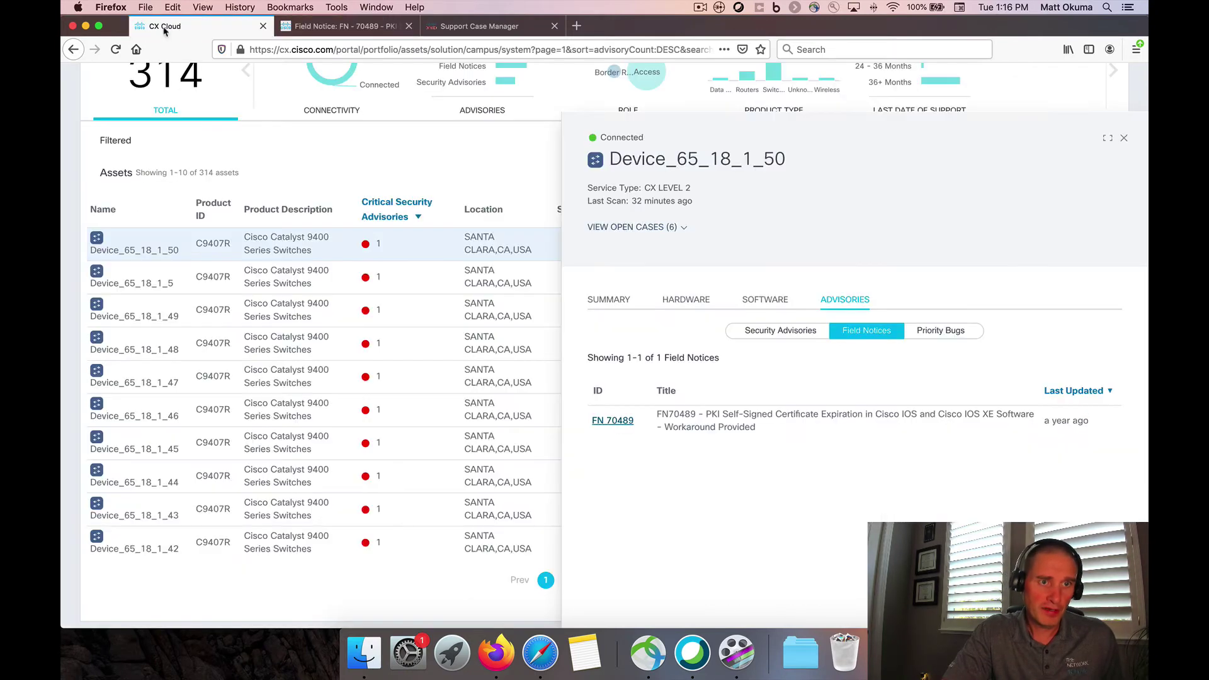
Inspect priority bug CSCvi44855 and its 24 affected assets, then return to the bugs list
{"action": "left_click", "coordinate": [936, 334]}
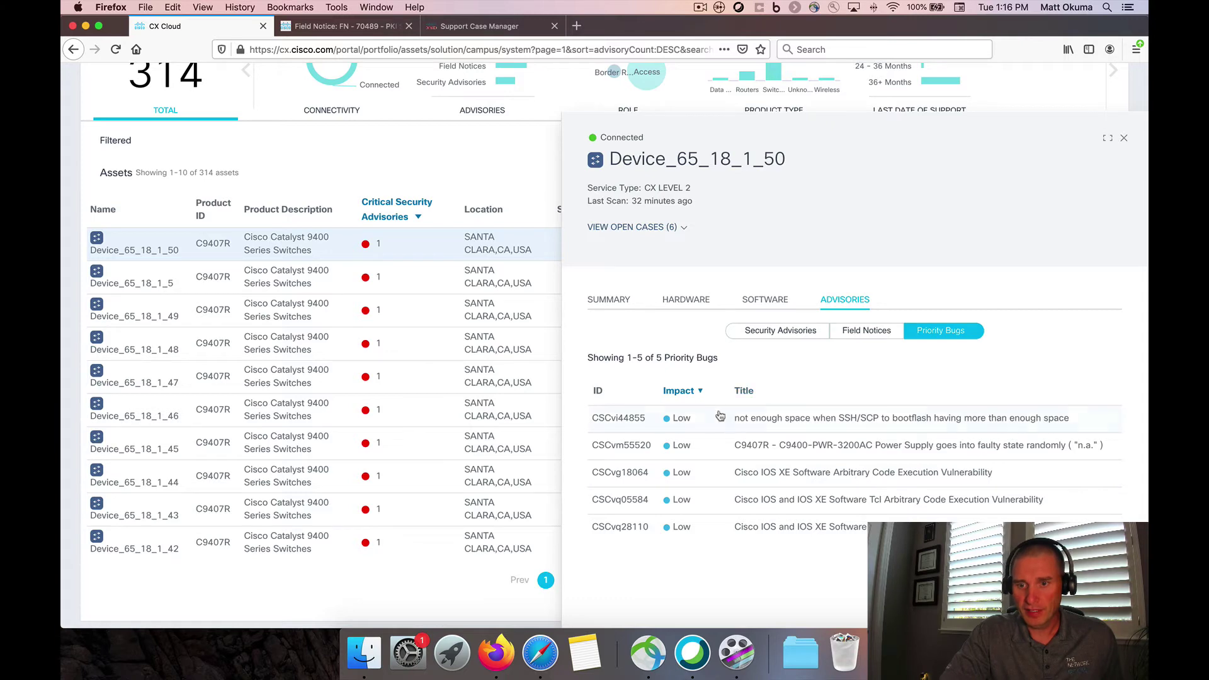
{"action": "left_click", "coordinate": [796, 424]}
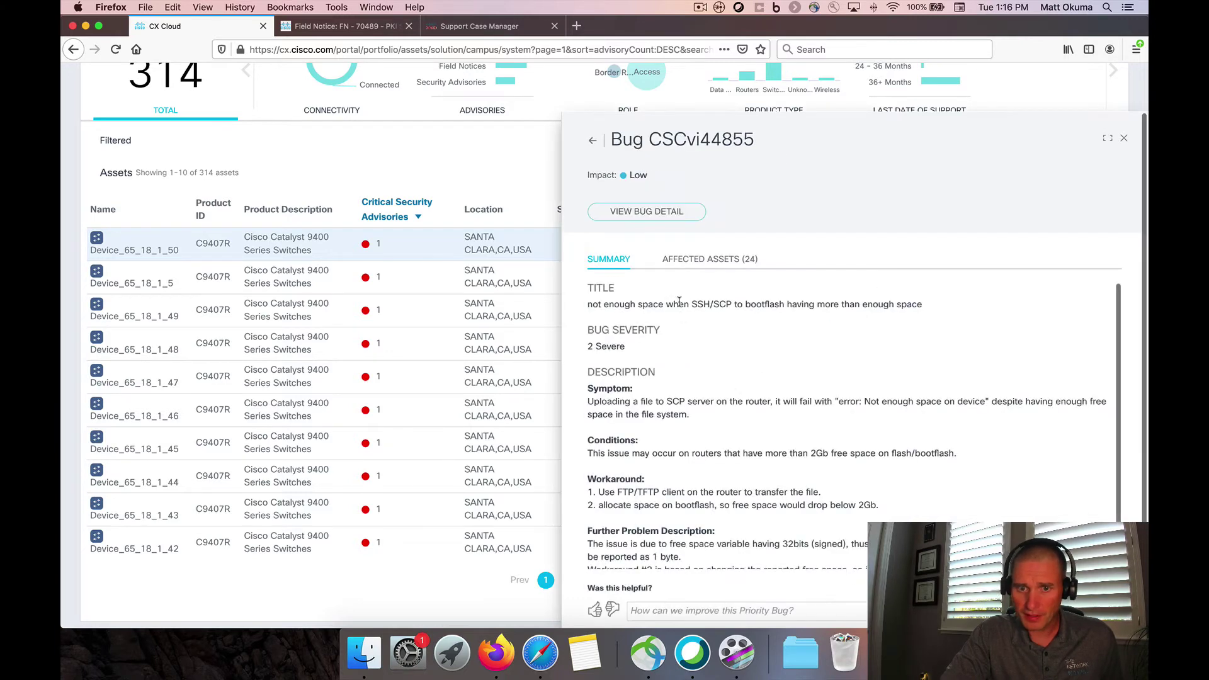
{"action": "scroll", "coordinate": [679, 303], "scroll_direction": "down", "scroll_amount": 2}
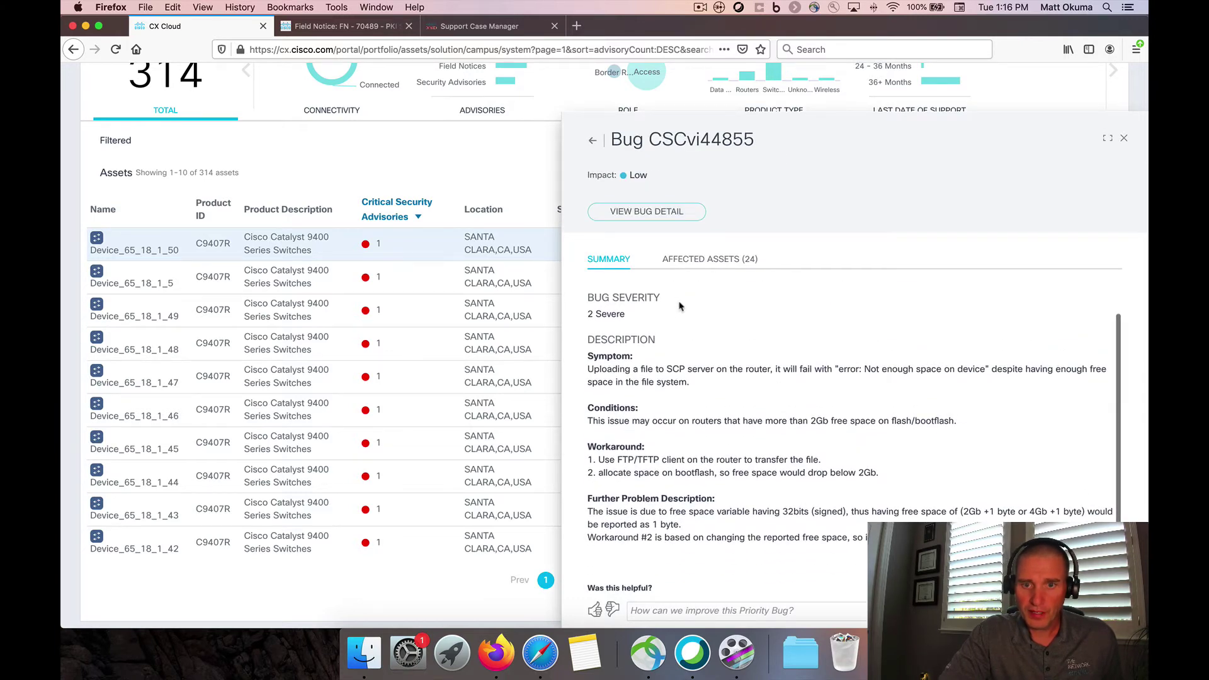
{"action": "scroll", "coordinate": [679, 307], "scroll_direction": "up", "scroll_amount": 1}
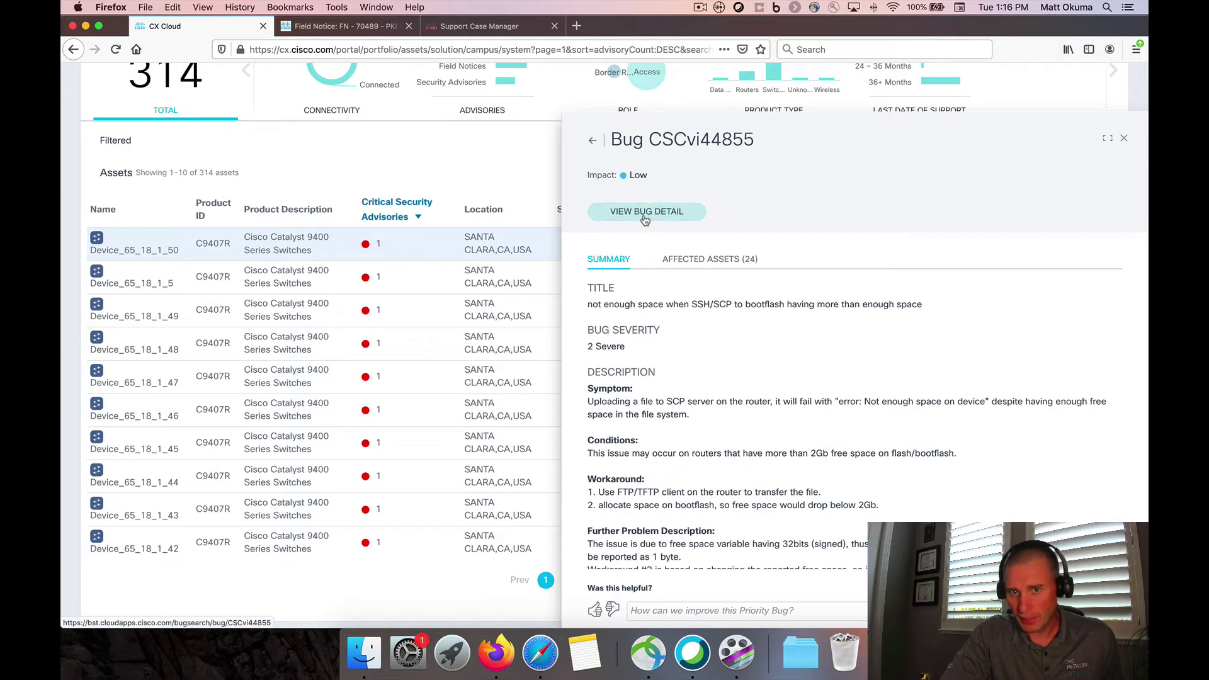
{"action": "left_click", "coordinate": [705, 261]}
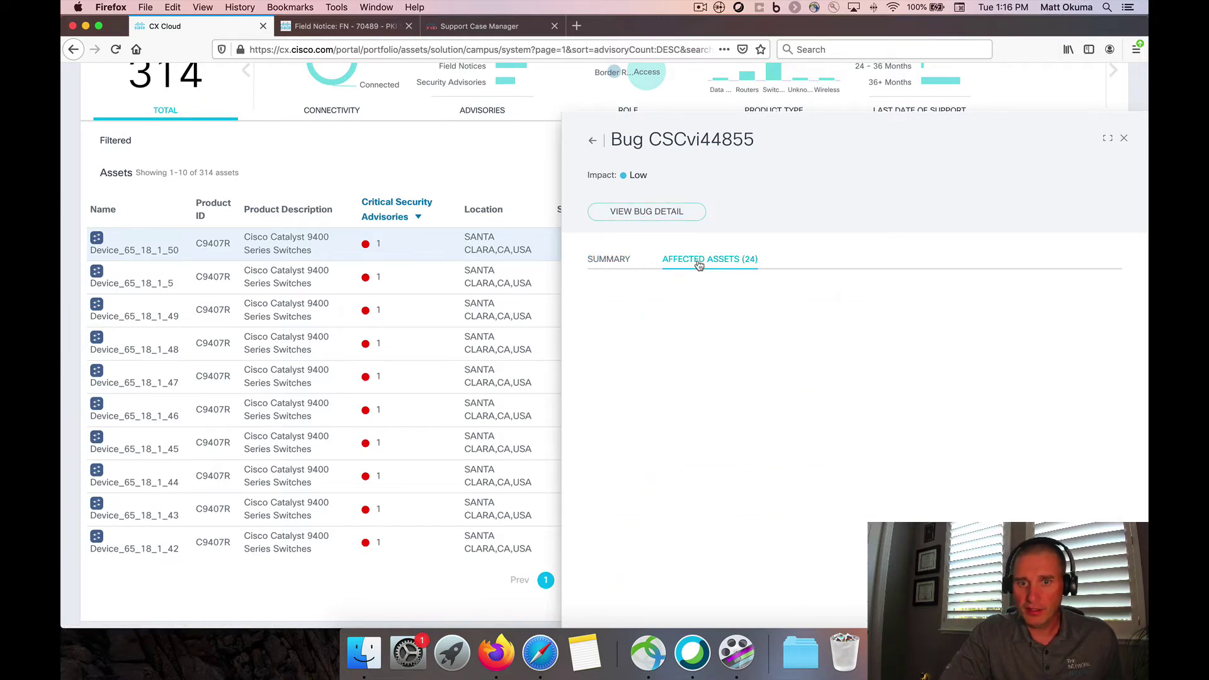
{"action": "left_click", "coordinate": [591, 141]}
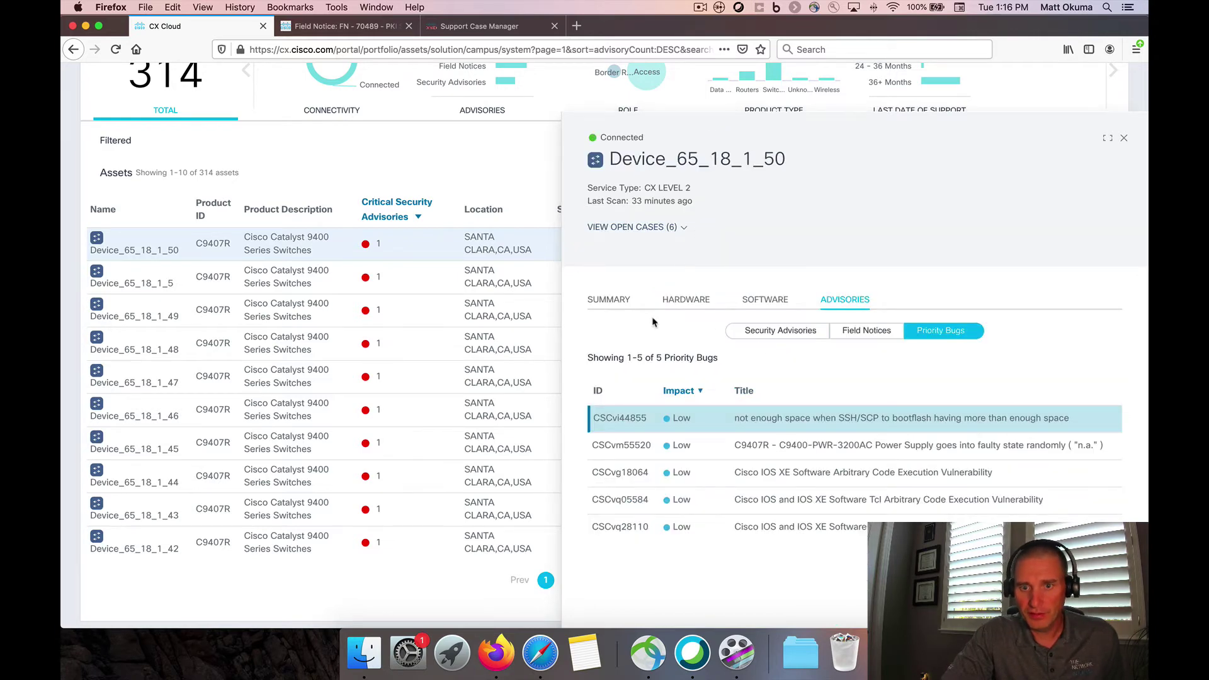
From the device's hardware details, start a new support case for Device_65_18_1_50
{"action": "left_click", "coordinate": [609, 307]}
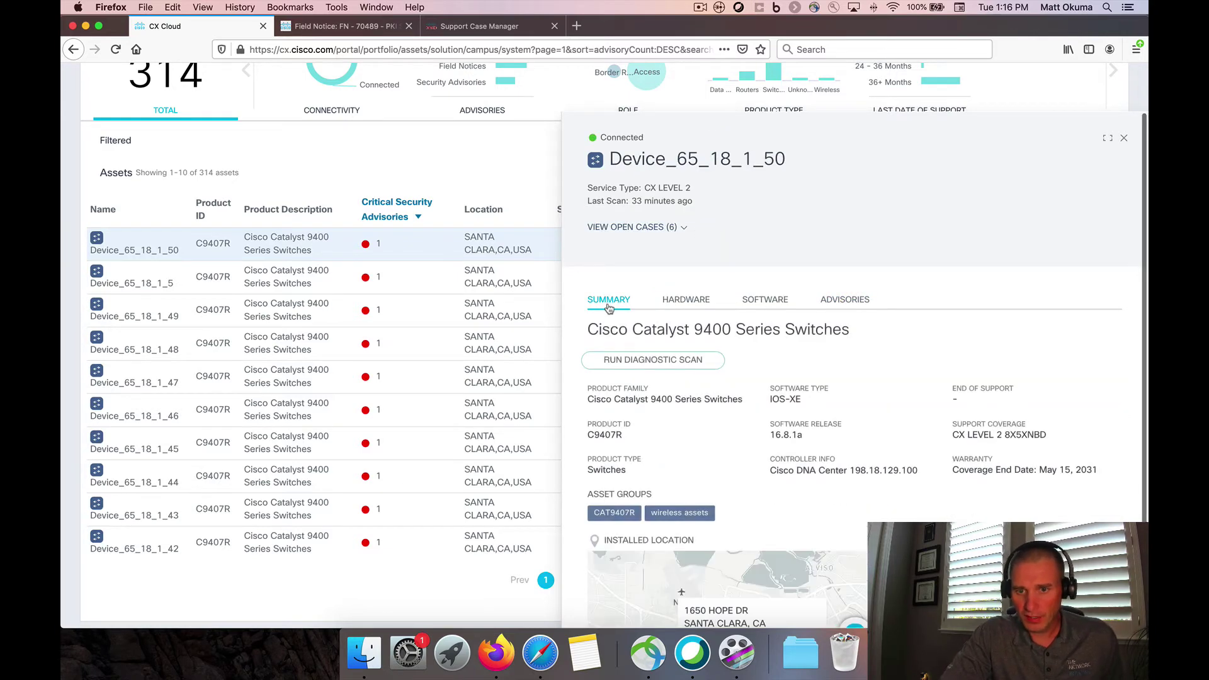
{"action": "left_click", "coordinate": [683, 301]}
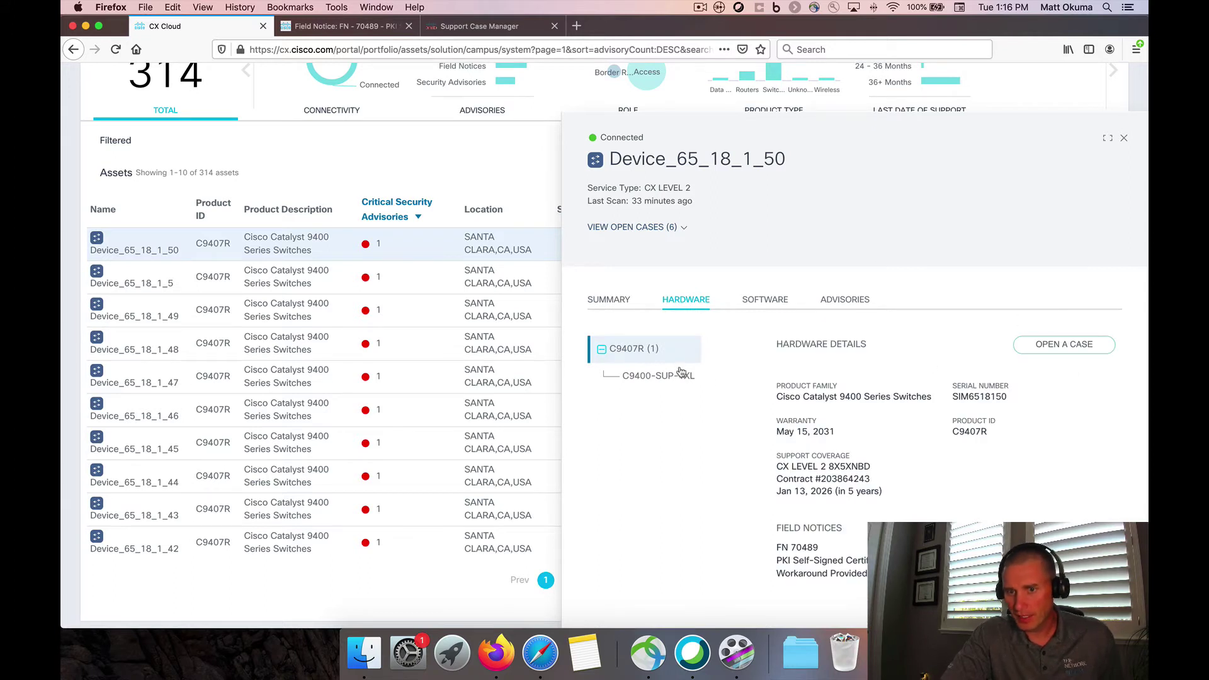
{"action": "left_click", "coordinate": [1071, 348]}
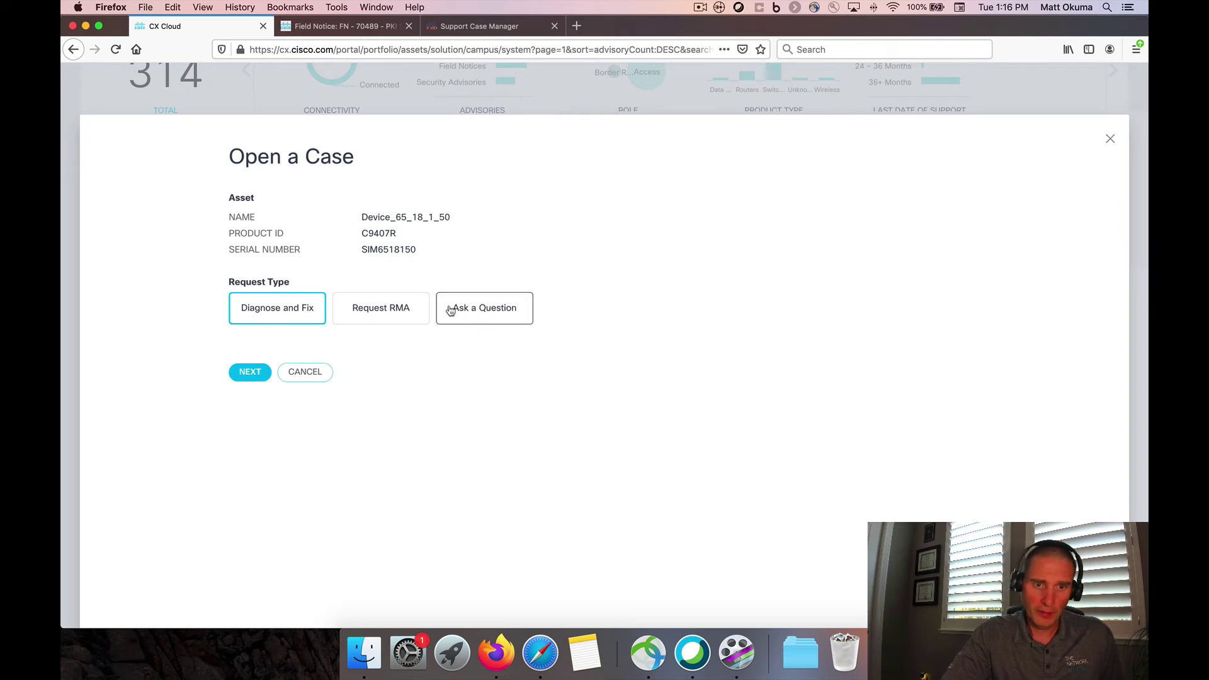
Choose Ask a Question and enter the case title 'test case' and a short description
{"action": "left_click", "coordinate": [452, 307]}
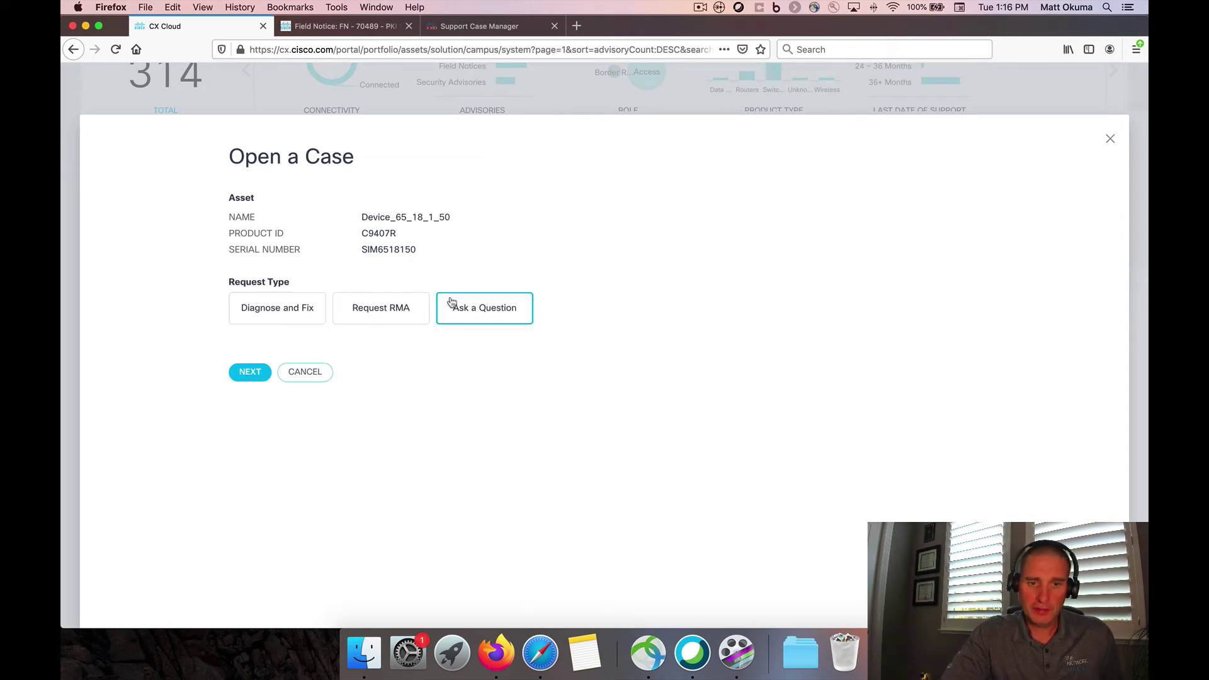
{"action": "left_click", "coordinate": [252, 373]}
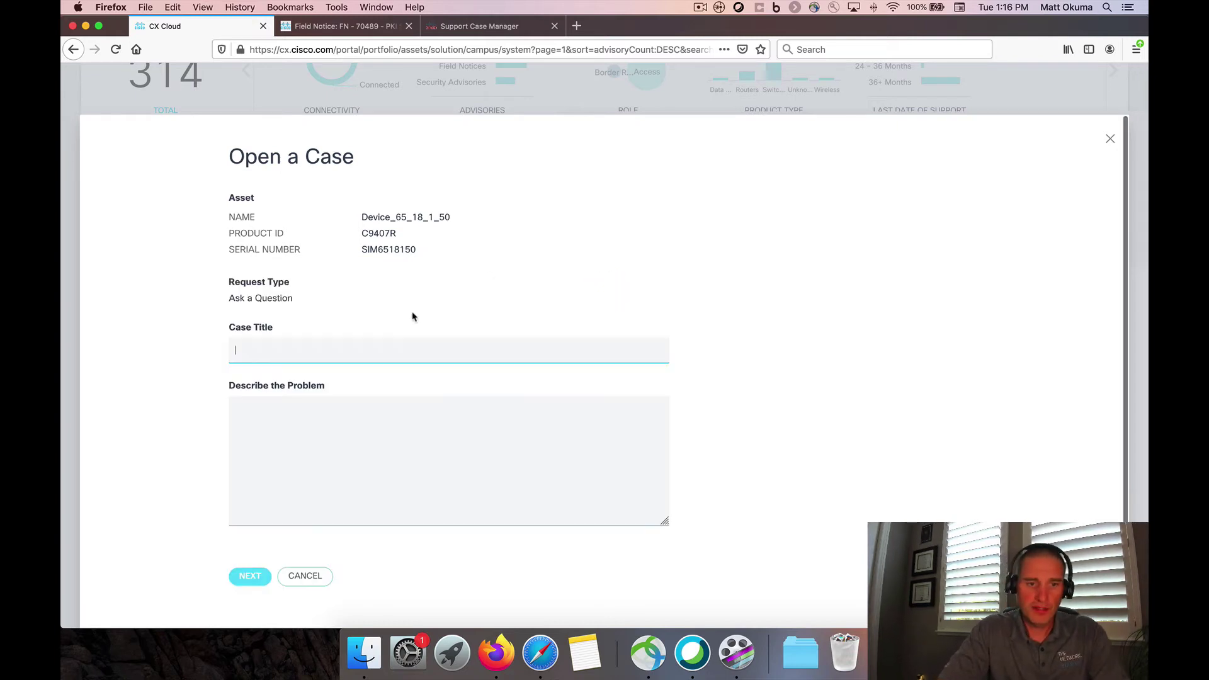
{"action": "type", "text": "test case"}
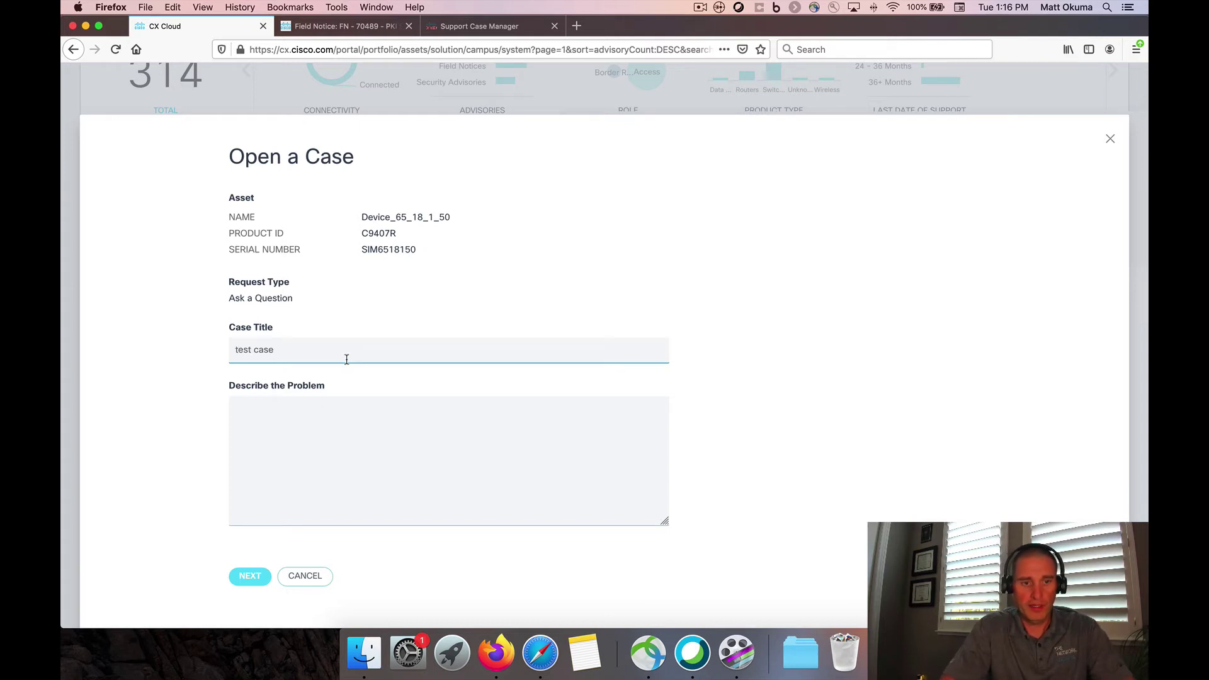
{"action": "left_click", "coordinate": [281, 434]}
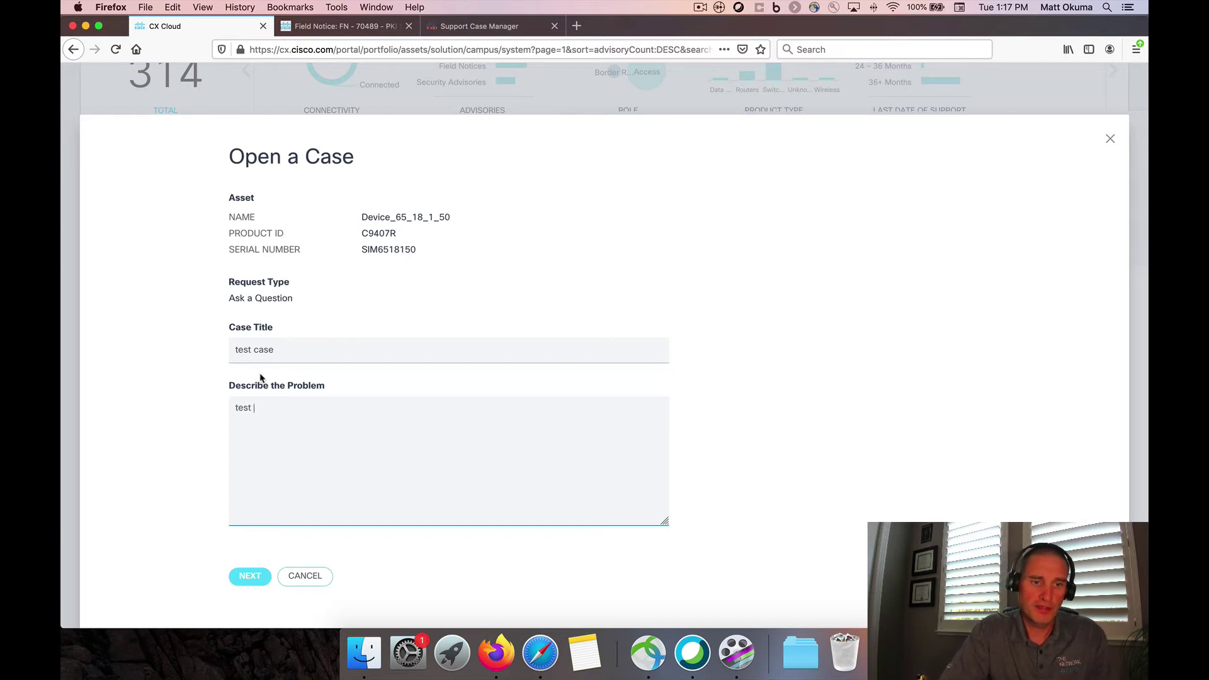
{"action": "left_click", "coordinate": [249, 577]}
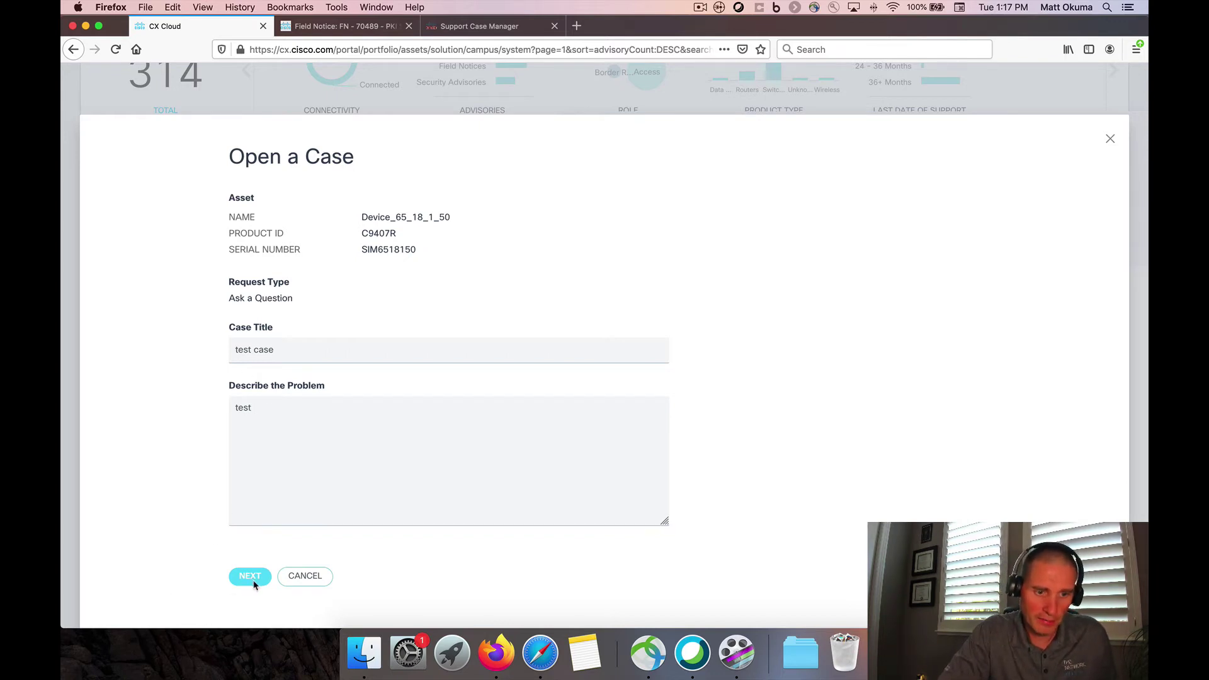
{"action": "left_click", "coordinate": [250, 578]}
{"action": "type", "text": "test "}
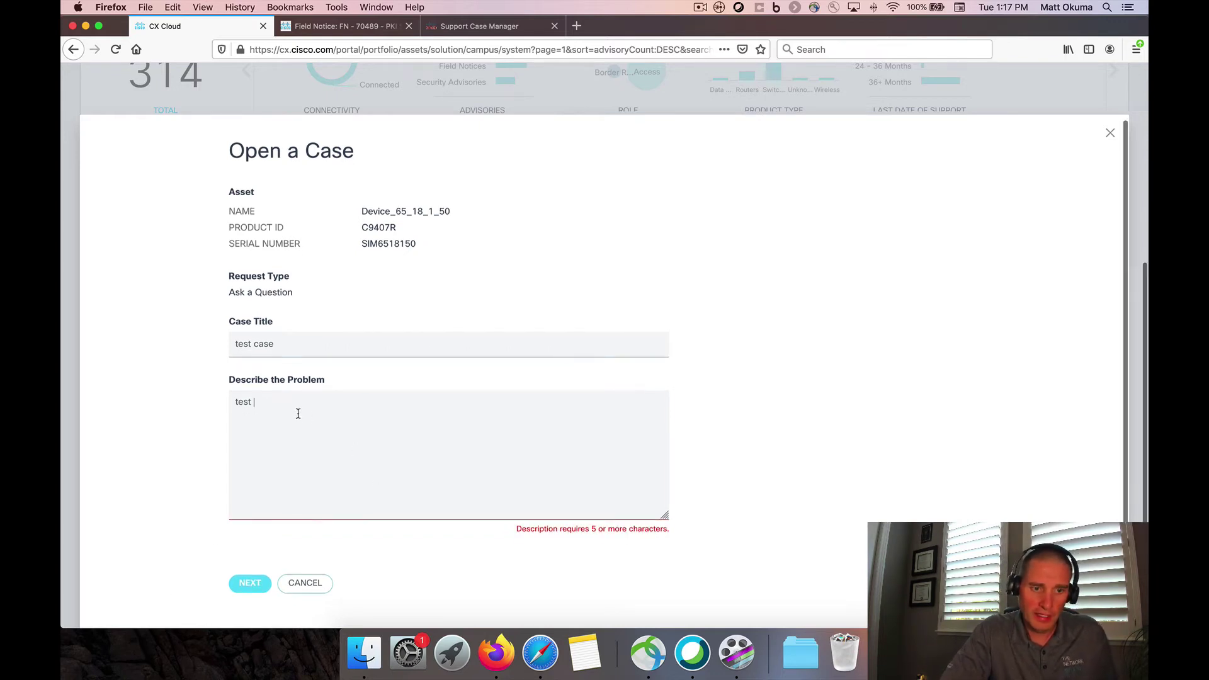
{"action": "type", "text": "case"}
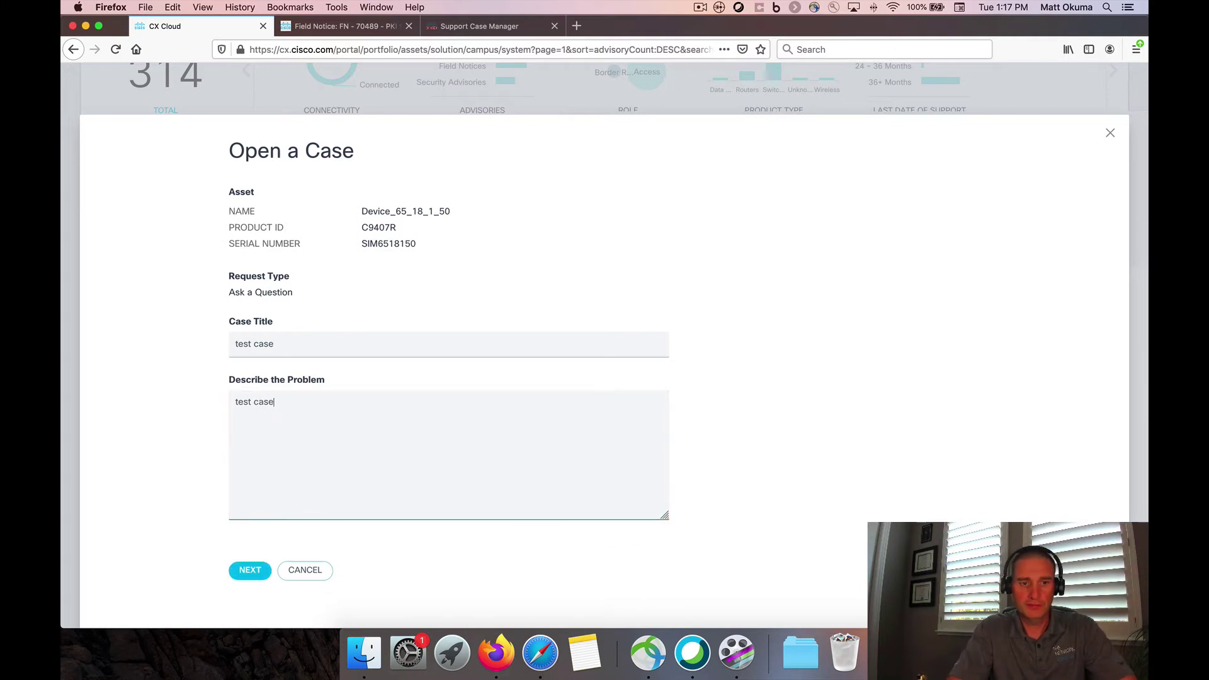
{"action": "type", "text": " on config"}
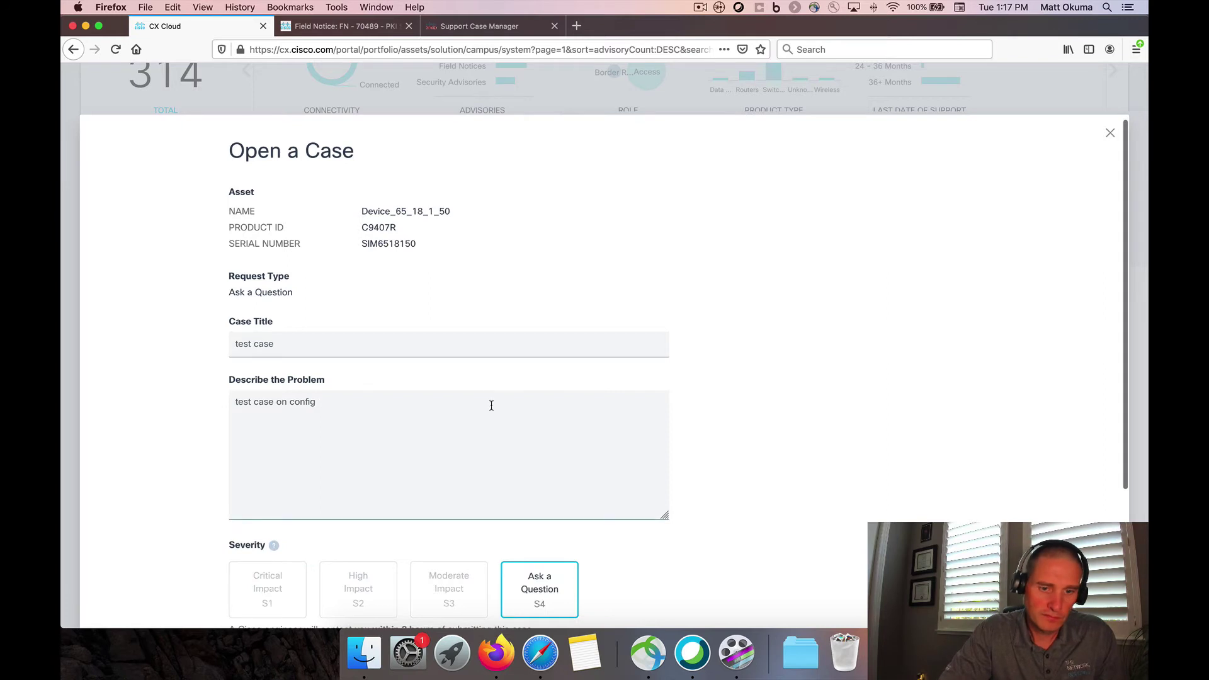
Set the problem area to Configuration Assistance, submit the case, and close the confirmation
{"action": "scroll", "coordinate": [491, 405], "scroll_direction": "down", "scroll_amount": 5}
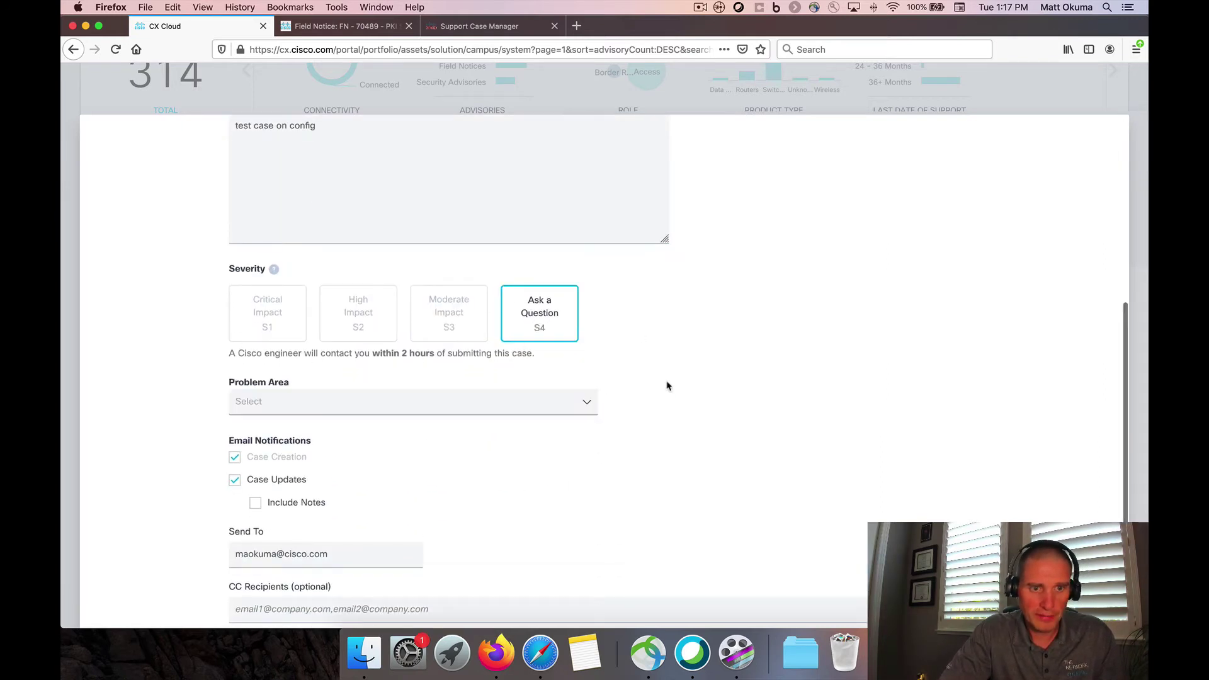
{"action": "scroll", "coordinate": [668, 383], "scroll_direction": "down", "scroll_amount": 1}
{"action": "left_click", "coordinate": [515, 370]}
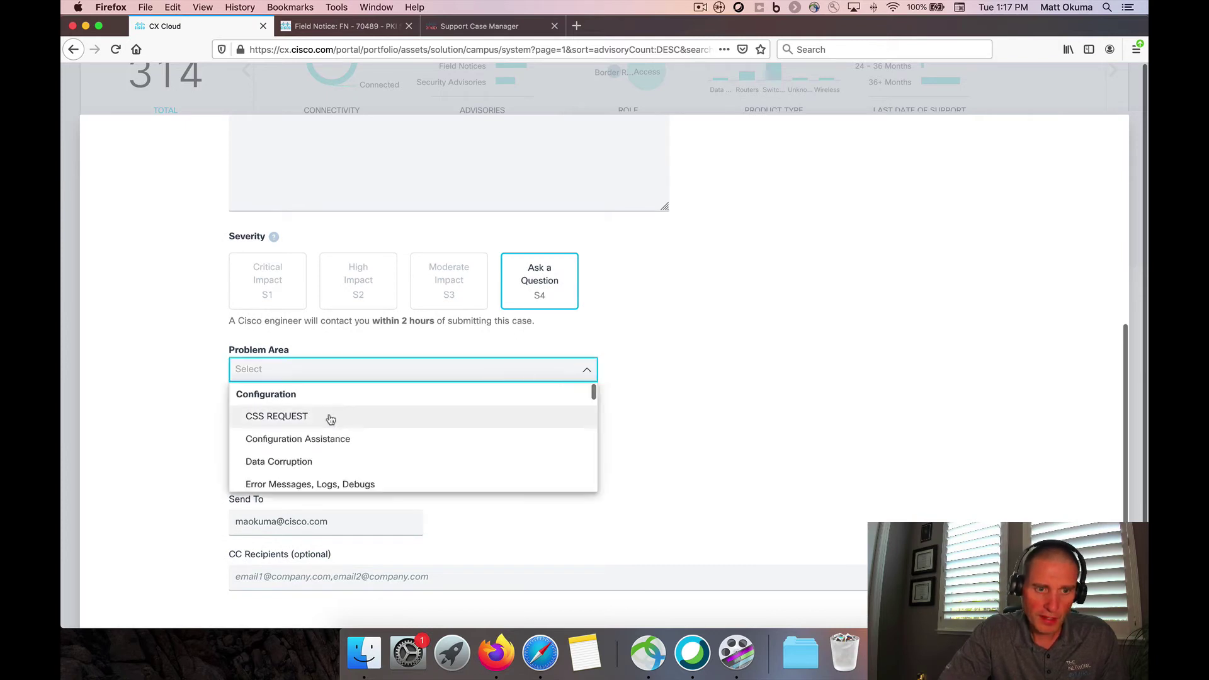
{"action": "left_click", "coordinate": [329, 445]}
{"action": "scroll", "coordinate": [470, 372], "scroll_direction": "down", "scroll_amount": 1}
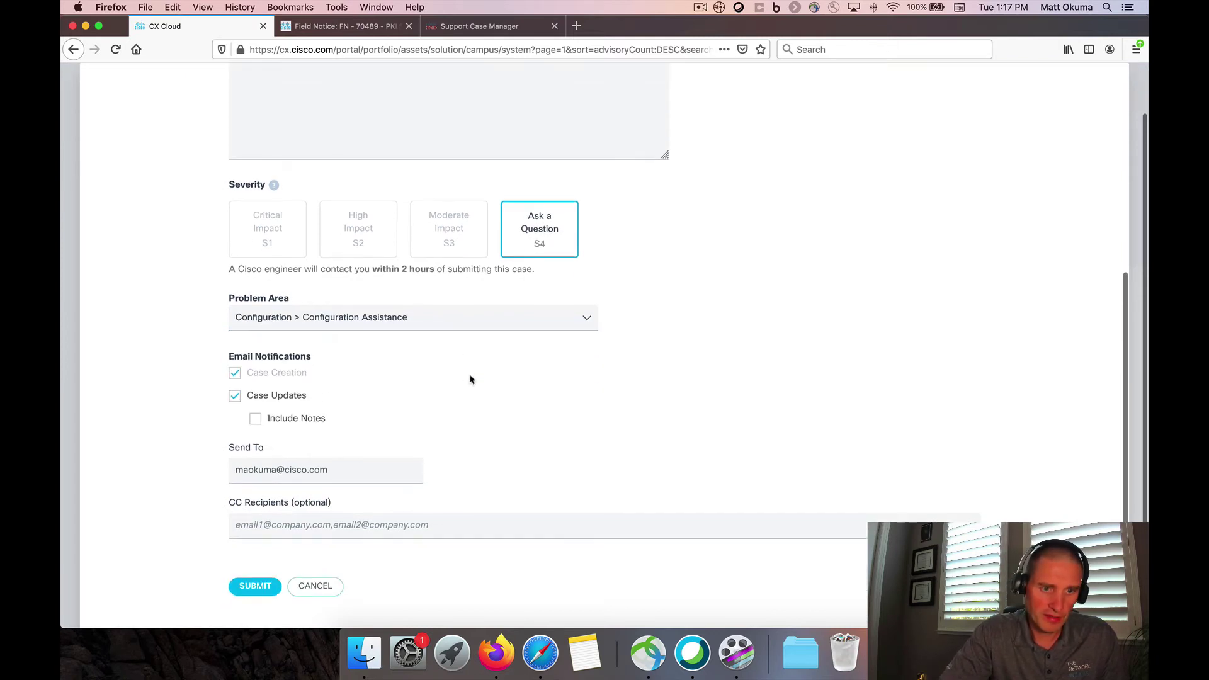
{"action": "left_click", "coordinate": [256, 588]}
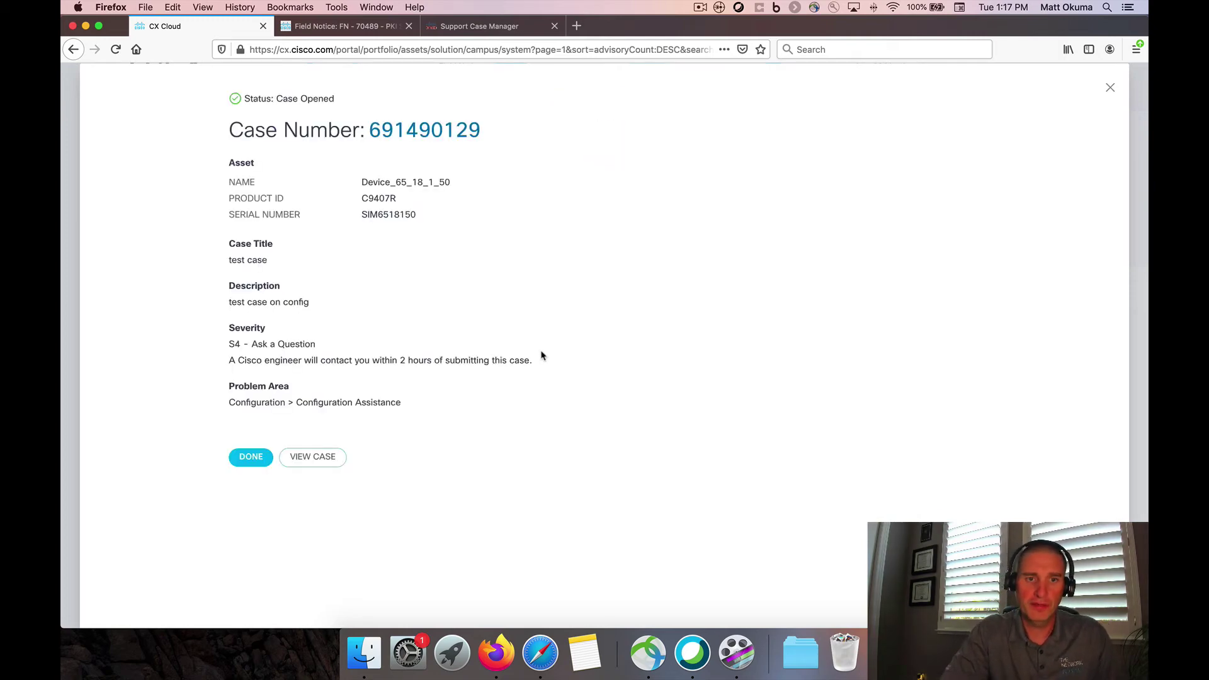
{"action": "left_click", "coordinate": [254, 460]}
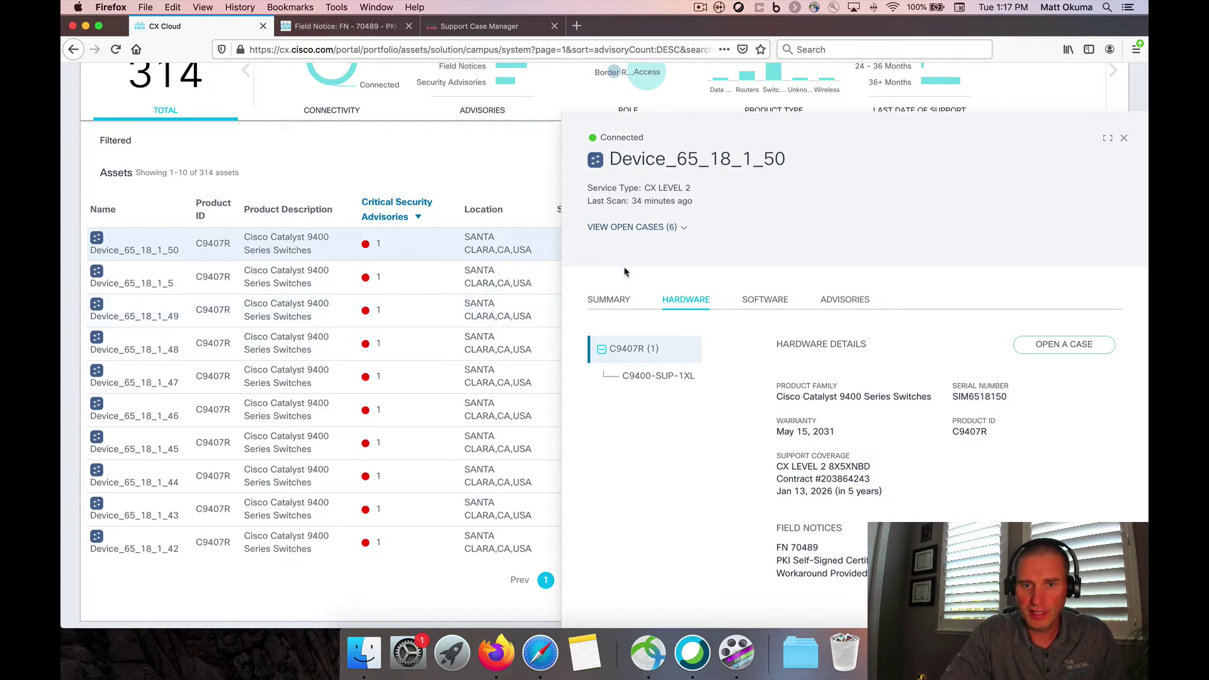
Confirm the new 'test case' appears in Support Case Manager, then return to CX Cloud
{"action": "left_click", "coordinate": [609, 299]}
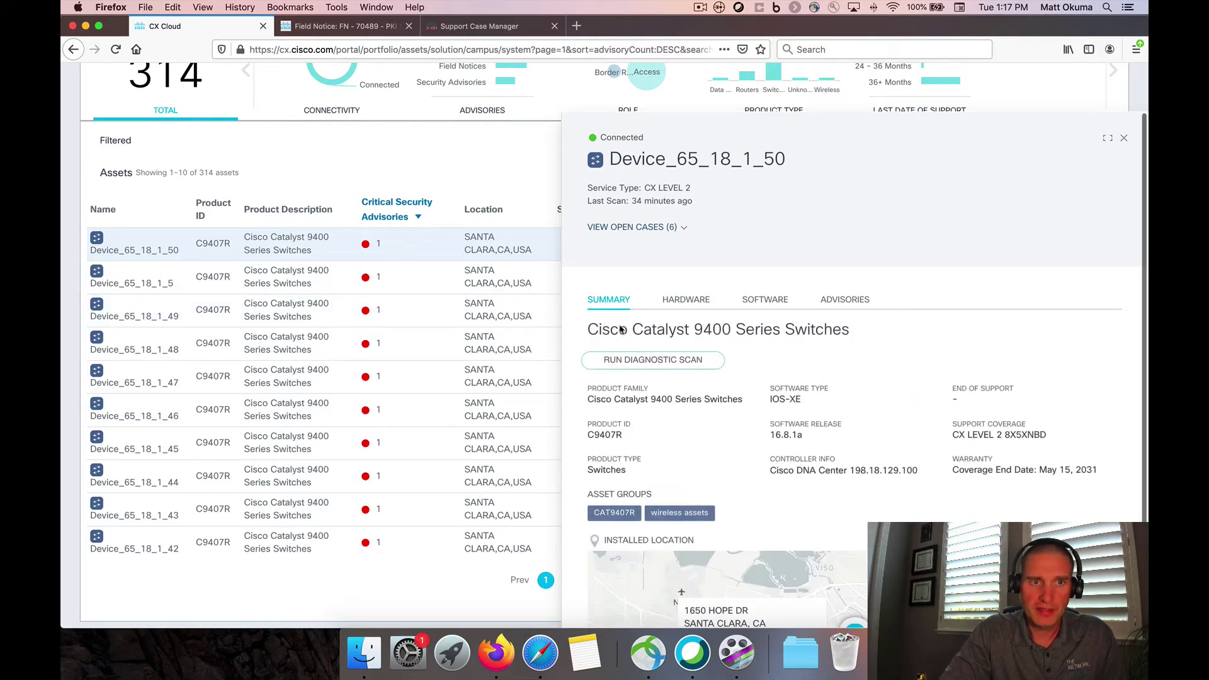
{"action": "left_click", "coordinate": [496, 29]}
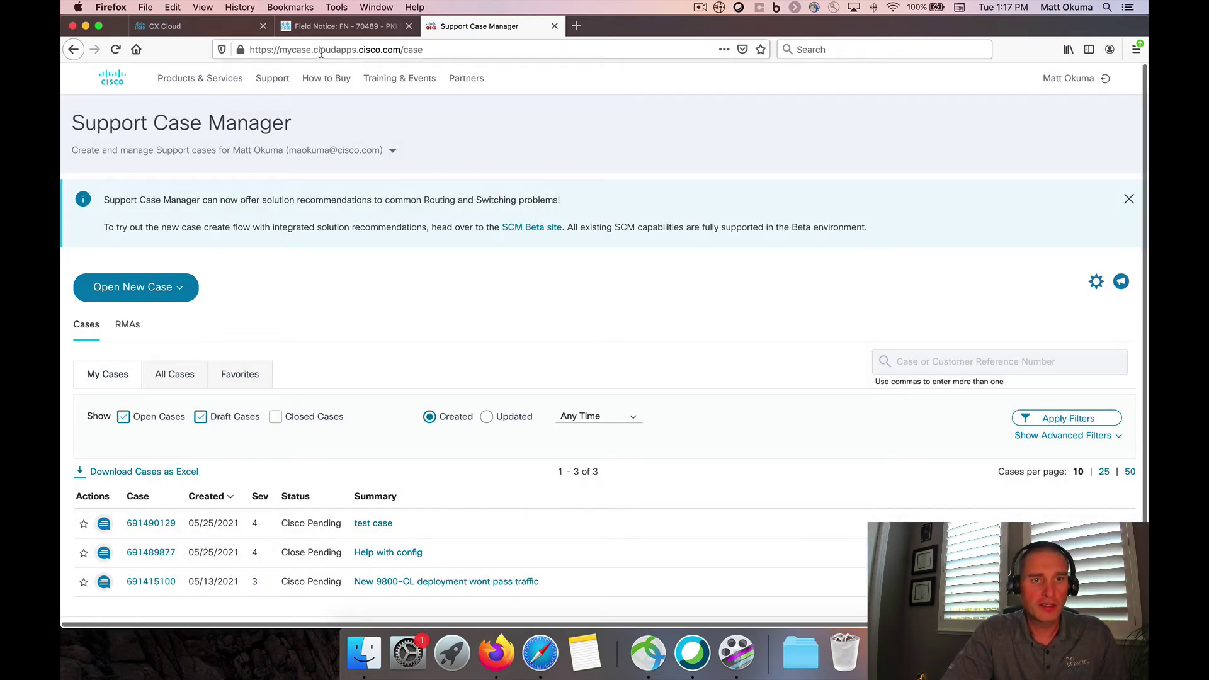
{"action": "left_click", "coordinate": [218, 27]}
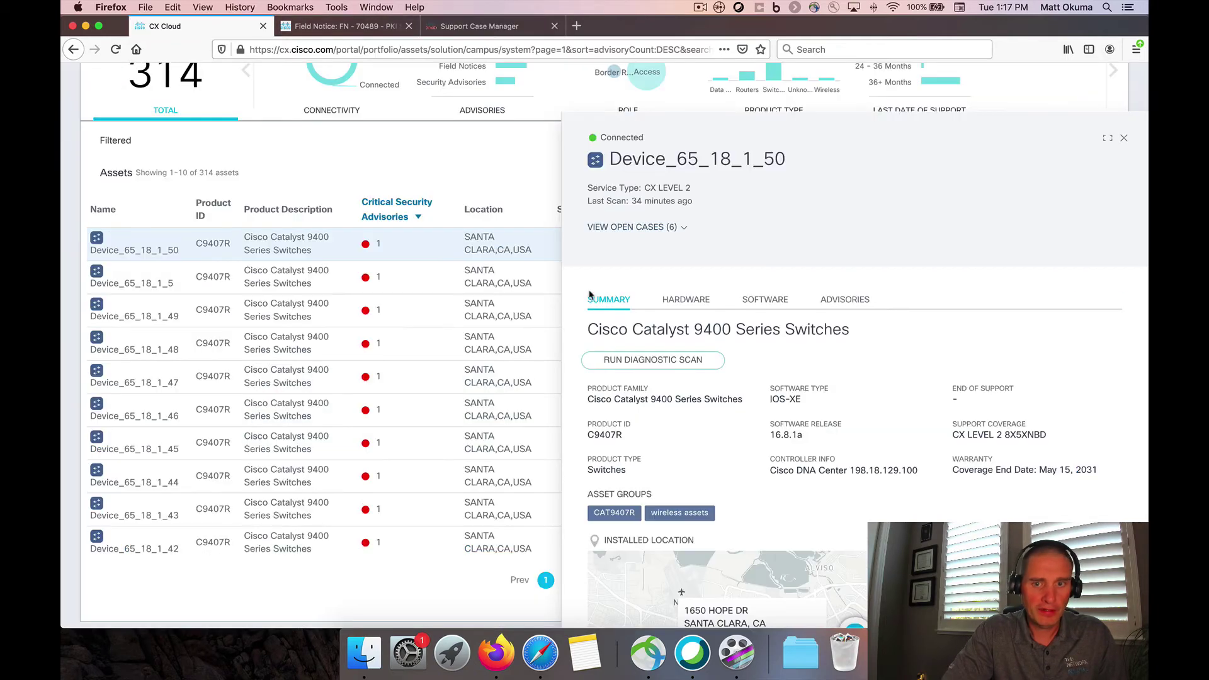
Close Device_65_18_1_50's panel to show the 314 assets matching 243
{"action": "left_click", "coordinate": [1123, 137]}
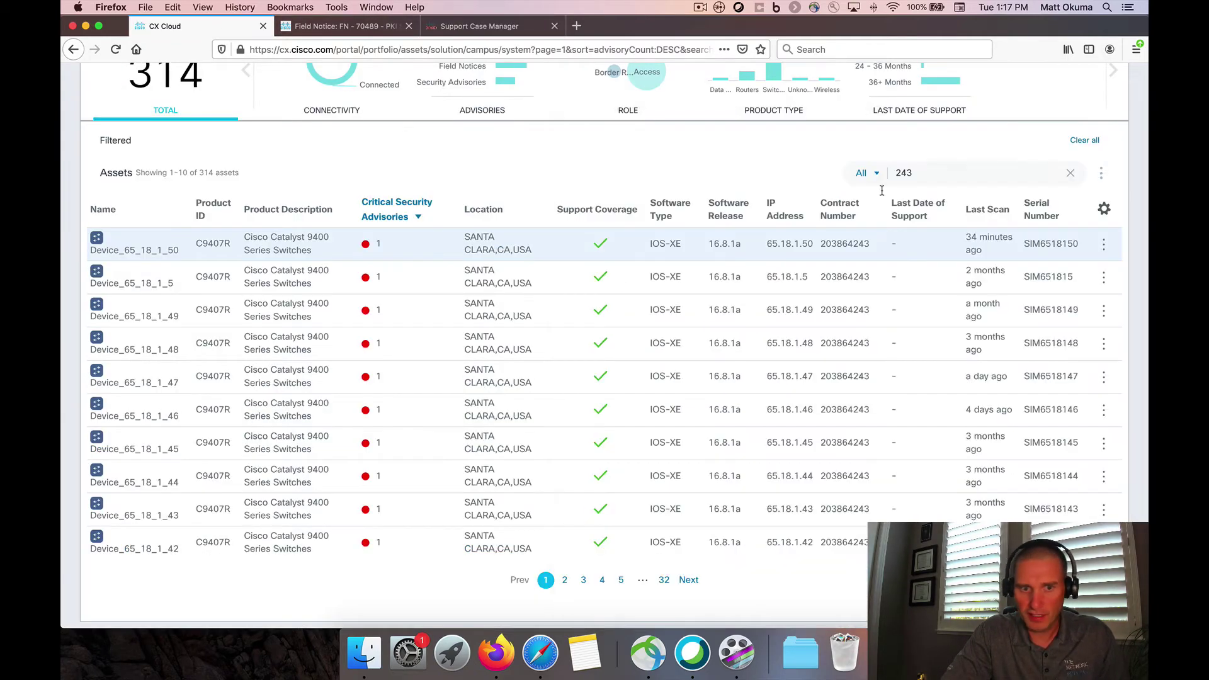
{"action": "scroll", "coordinate": [540, 348], "scroll_direction": "up", "scroll_amount": 3}
{"action": "scroll", "coordinate": [540, 349], "scroll_direction": "up", "scroll_amount": 3}
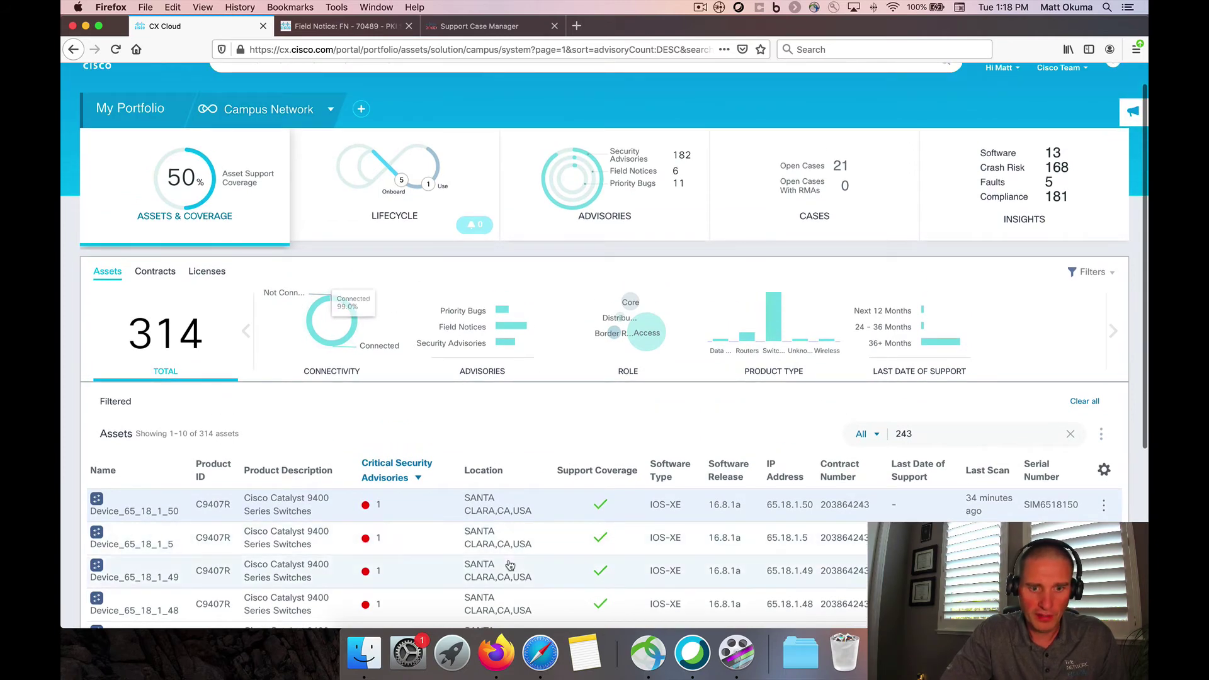
{"action": "scroll", "coordinate": [510, 565], "scroll_direction": "down", "scroll_amount": 3}
{"action": "scroll", "coordinate": [510, 565], "scroll_direction": "up", "scroll_amount": 2}
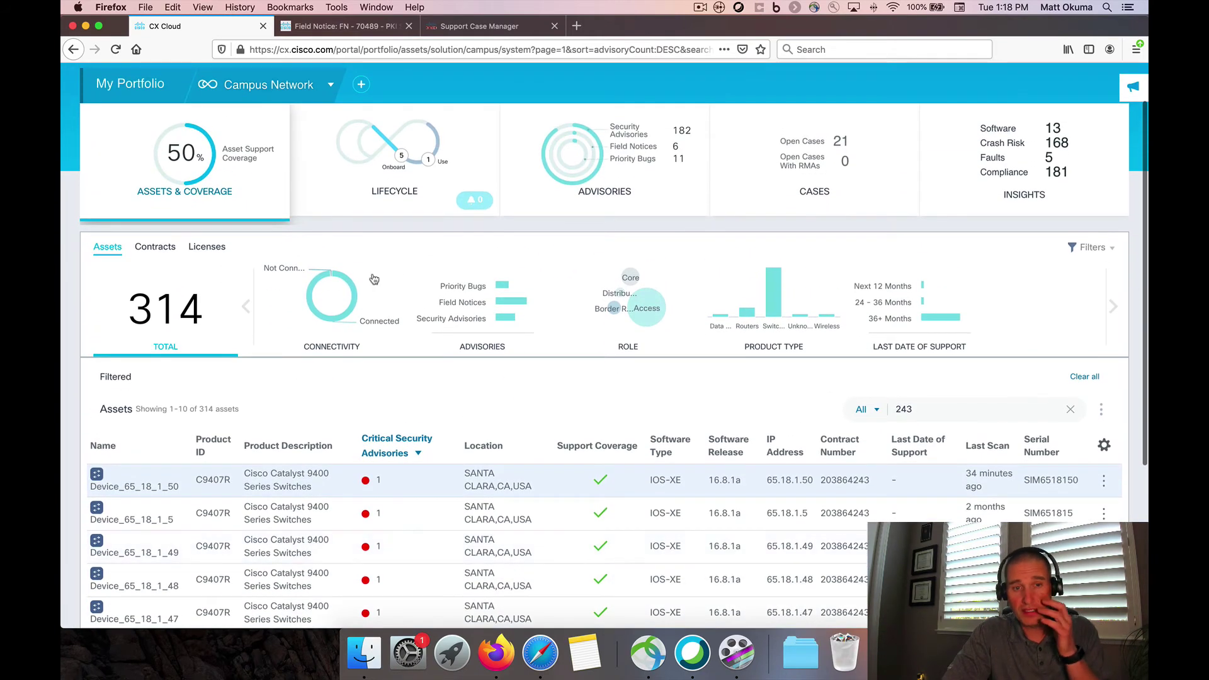
Show the Lifecycle view with the five Campus Network use cases at 20% adoption
{"action": "left_click", "coordinate": [364, 185]}
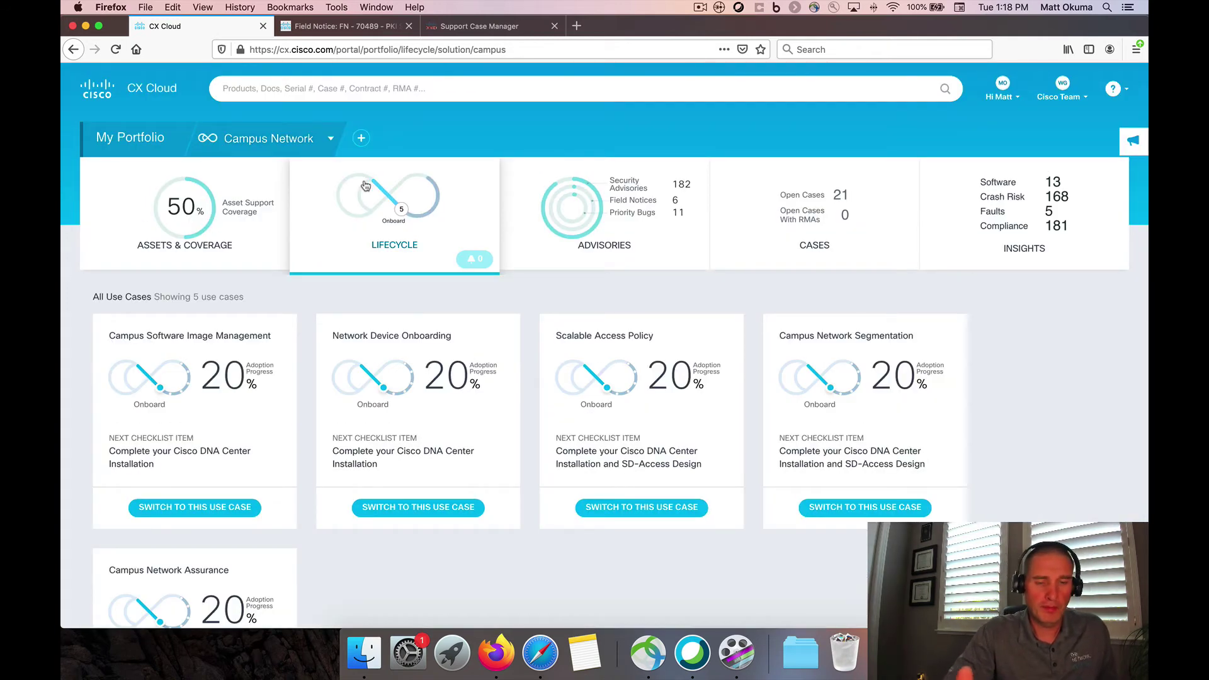
Review the Campus Network success track list, then switch to Campus Software Image Management
{"action": "left_click", "coordinate": [300, 143]}
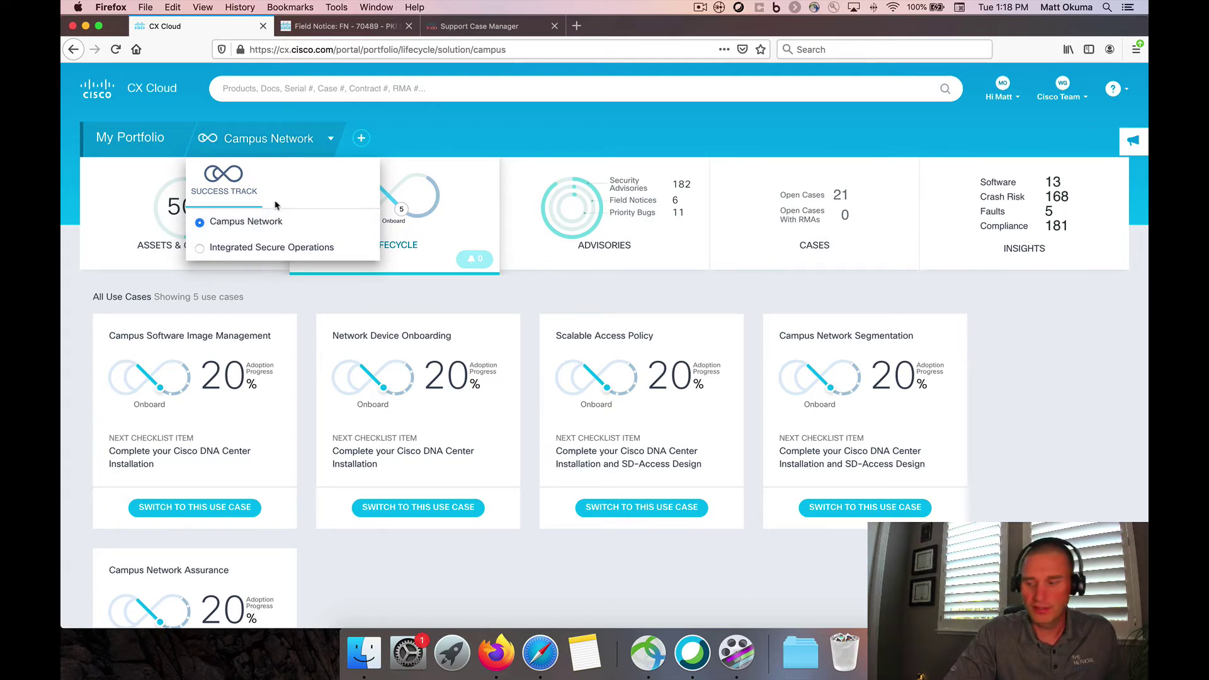
{"action": "left_click", "coordinate": [267, 145]}
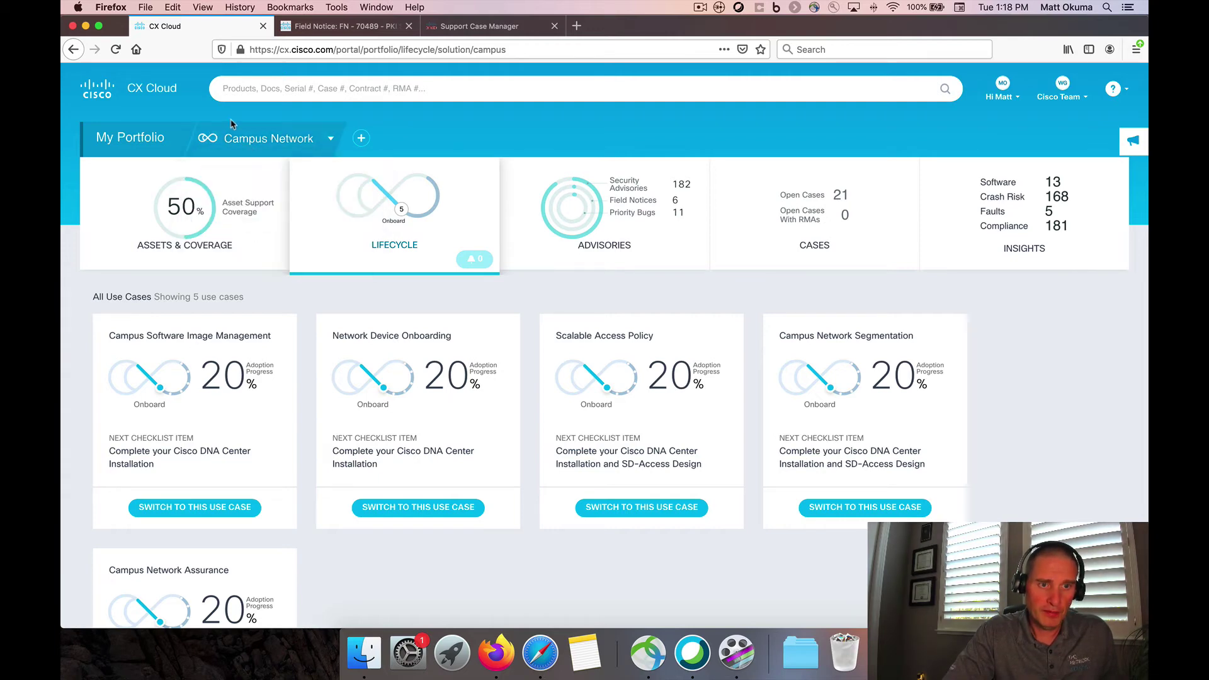
{"action": "scroll", "coordinate": [226, 332], "scroll_direction": "down", "scroll_amount": 5}
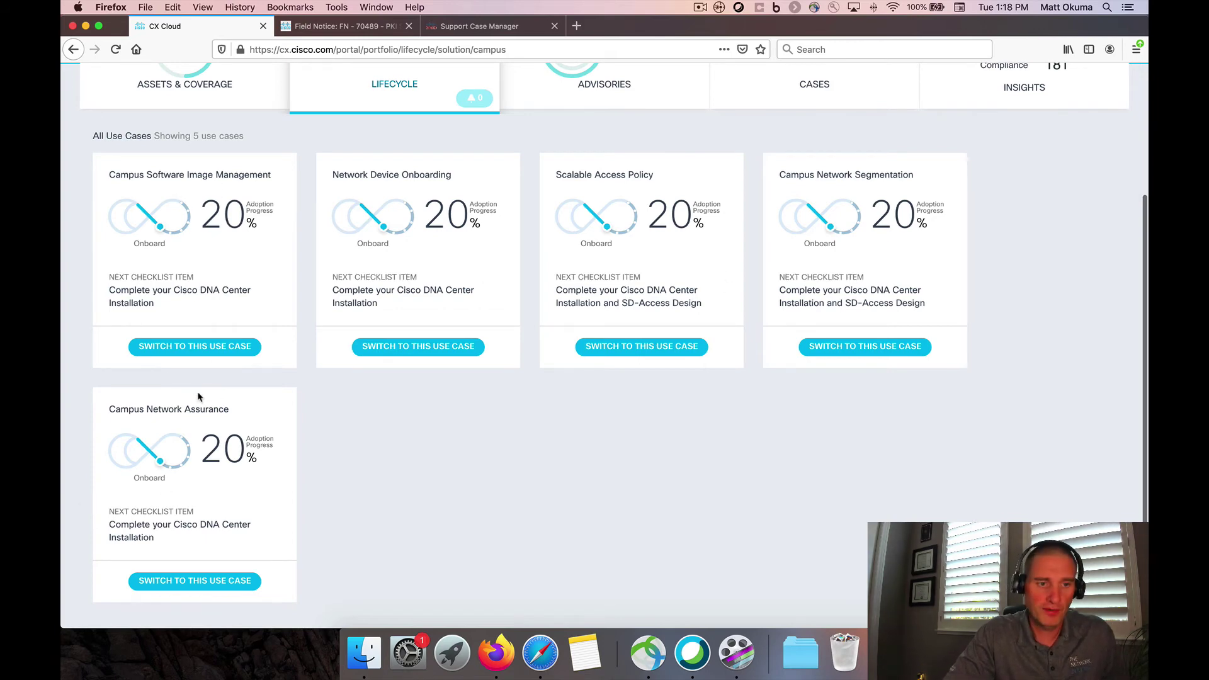
{"action": "left_click", "coordinate": [186, 348]}
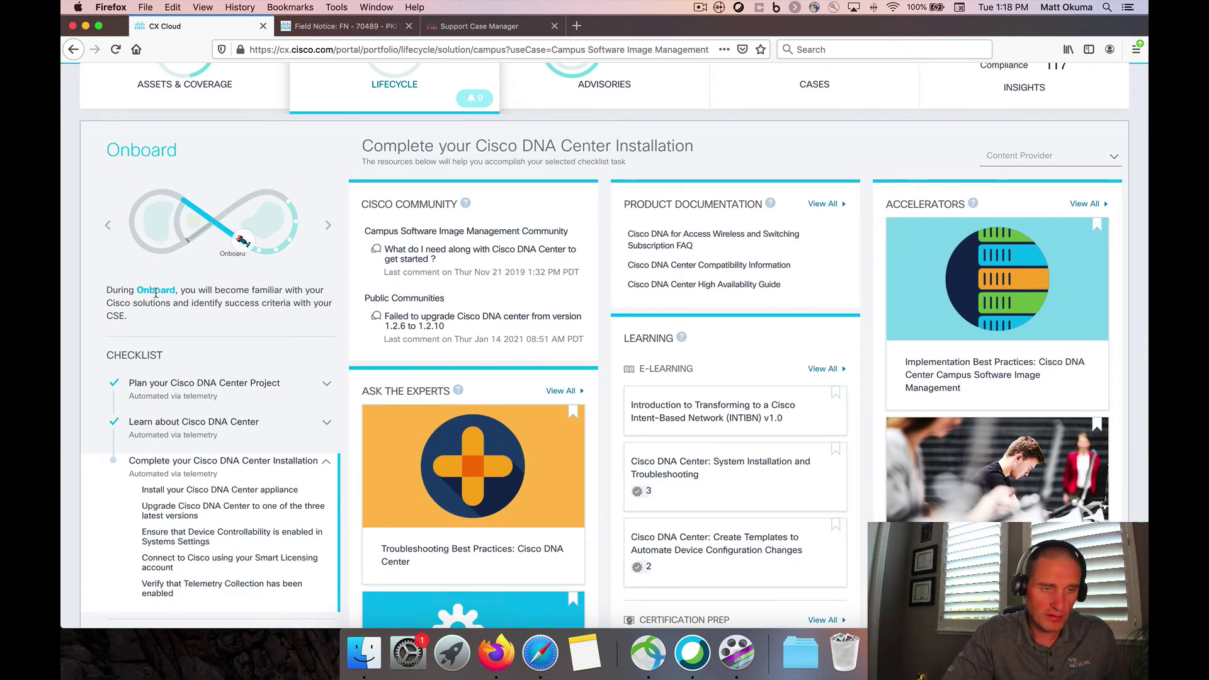
{"action": "scroll", "coordinate": [155, 293], "scroll_direction": "down", "scroll_amount": 2}
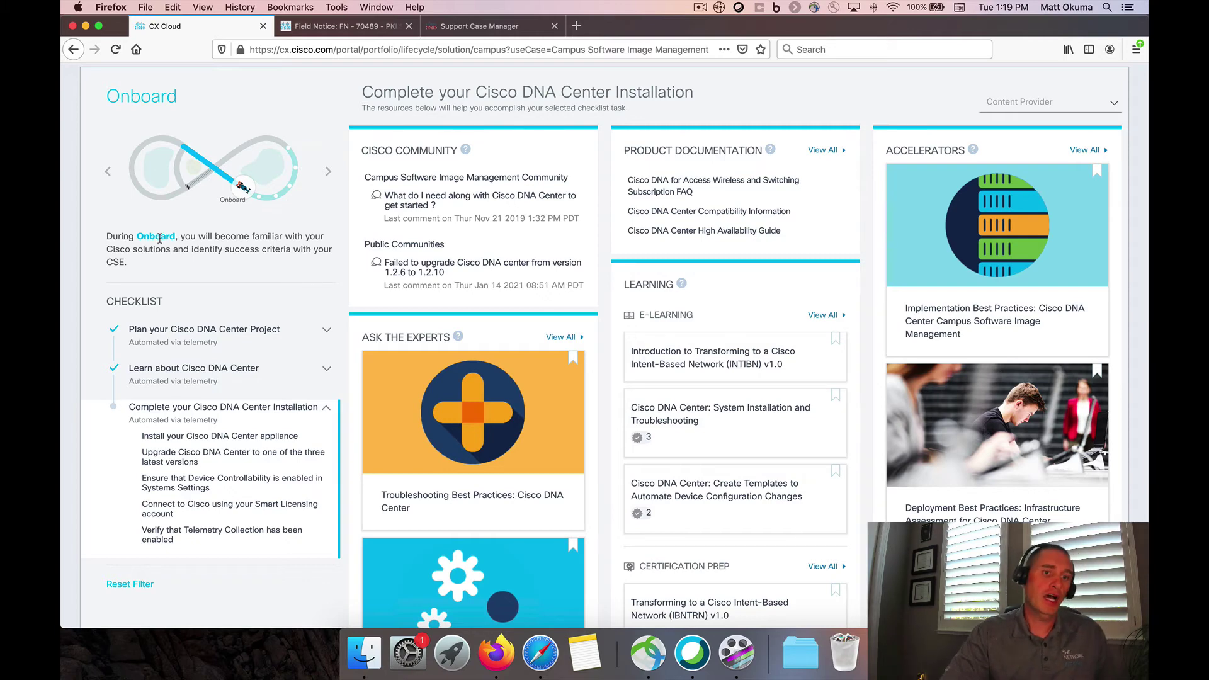
{"action": "mouse_move", "coordinate": [260, 213]}
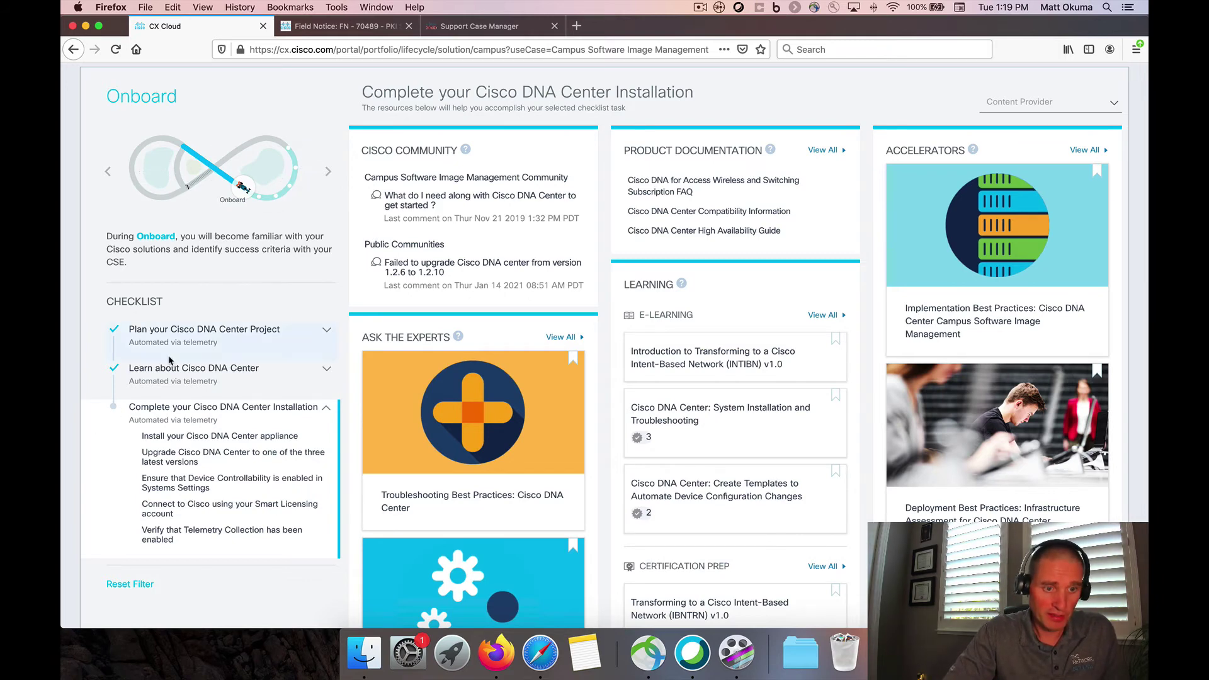
{"action": "scroll", "coordinate": [169, 360], "scroll_direction": "down", "scroll_amount": 3}
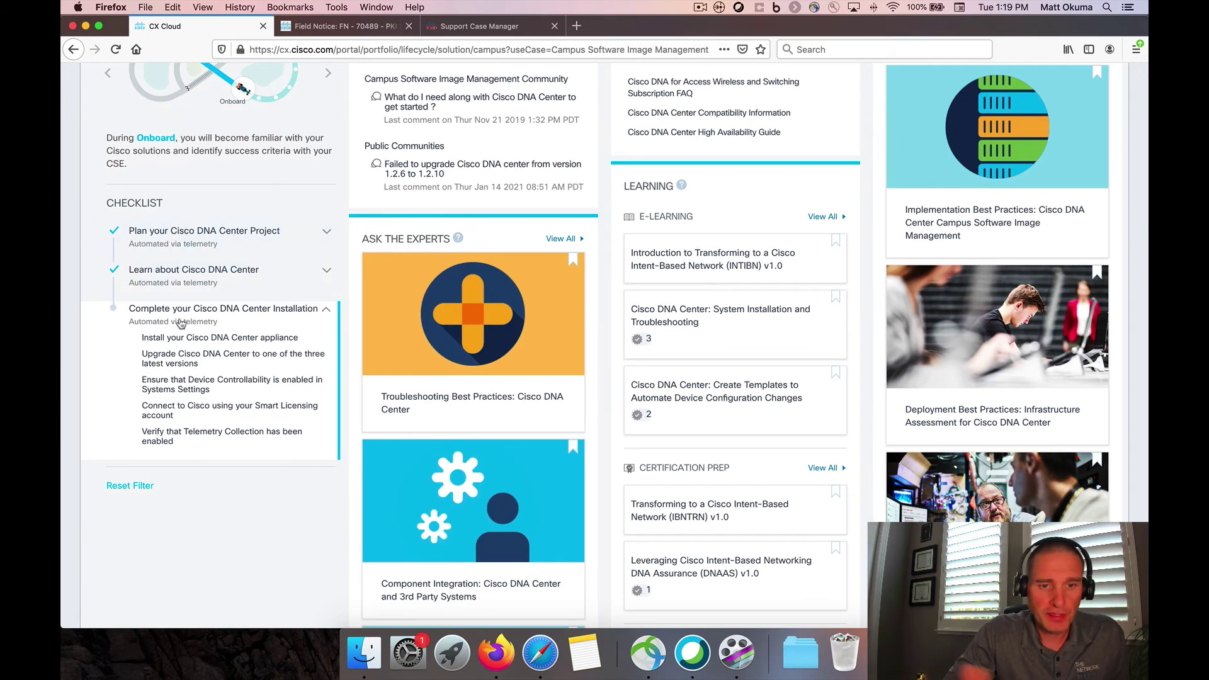
{"action": "scroll", "coordinate": [181, 323], "scroll_direction": "up", "scroll_amount": 7}
{"action": "scroll", "coordinate": [181, 323], "scroll_direction": "down", "scroll_amount": 4}
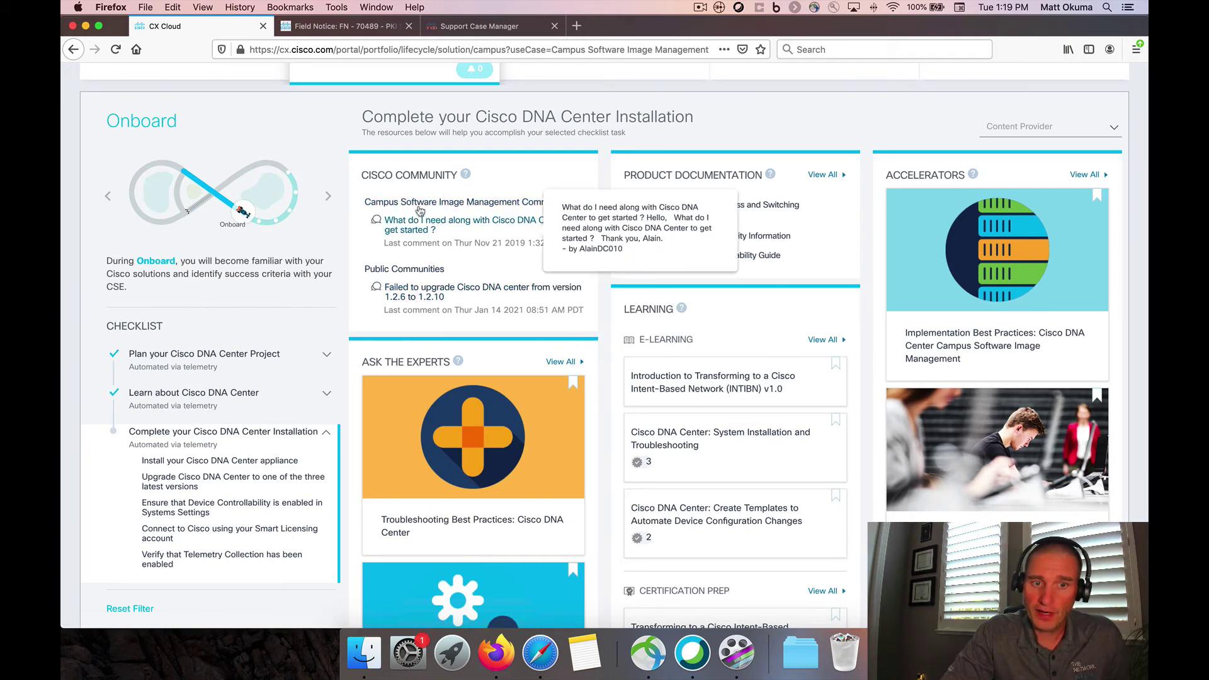
{"action": "mouse_move", "coordinate": [429, 228]}
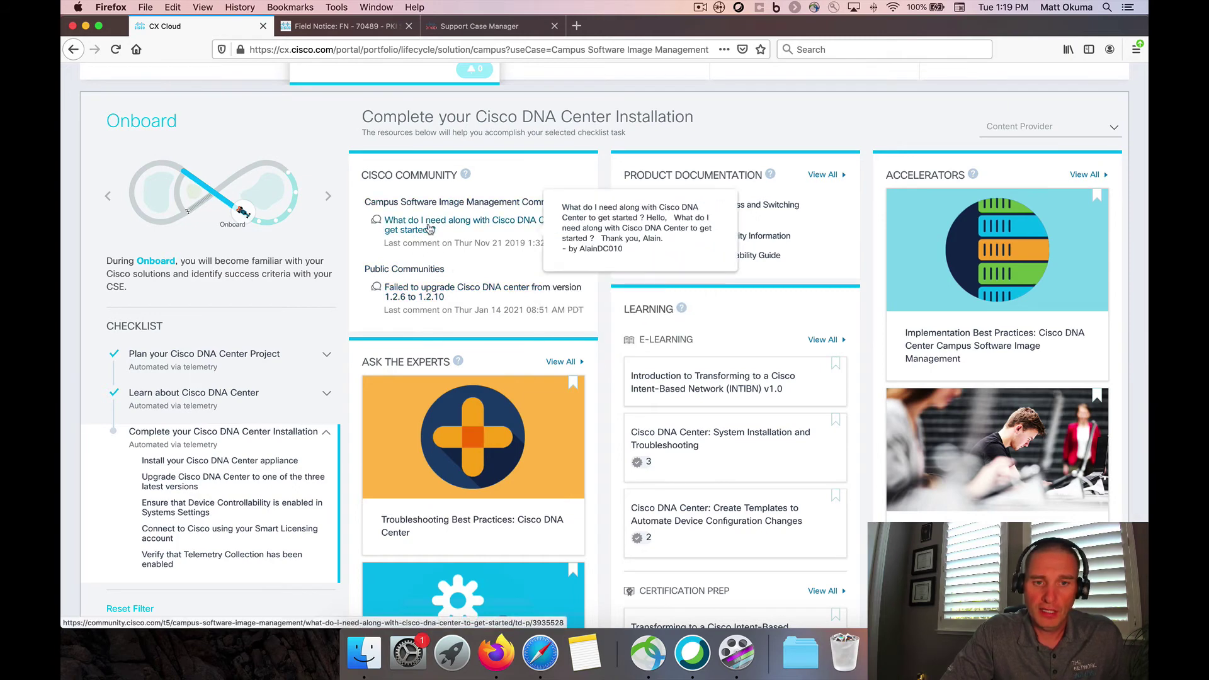
{"action": "scroll", "coordinate": [435, 230], "scroll_direction": "down", "scroll_amount": 5}
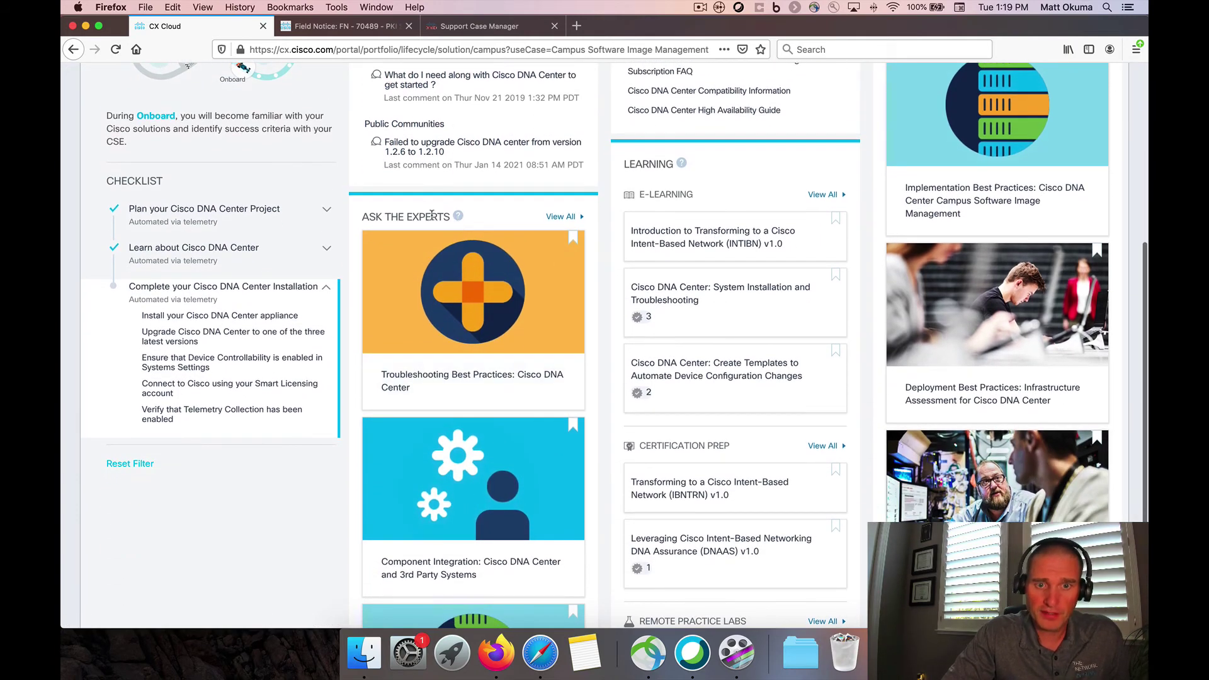
{"action": "mouse_move", "coordinate": [462, 380]}
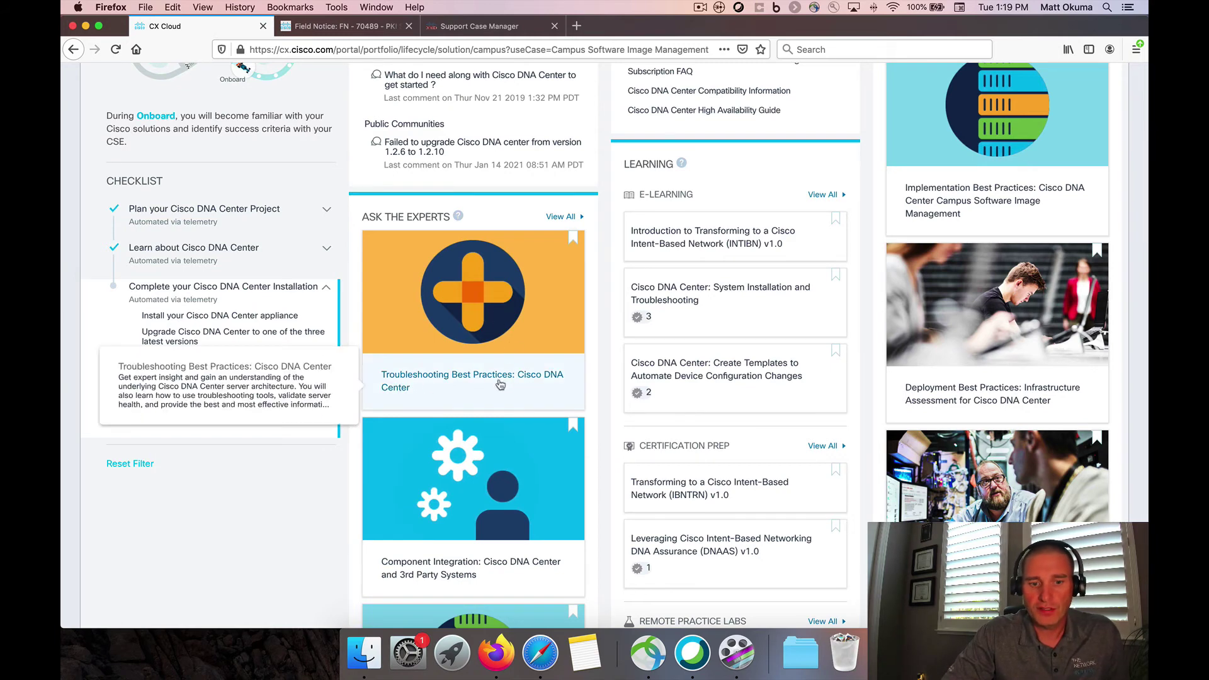
{"action": "scroll", "coordinate": [501, 385], "scroll_direction": "down", "scroll_amount": 4}
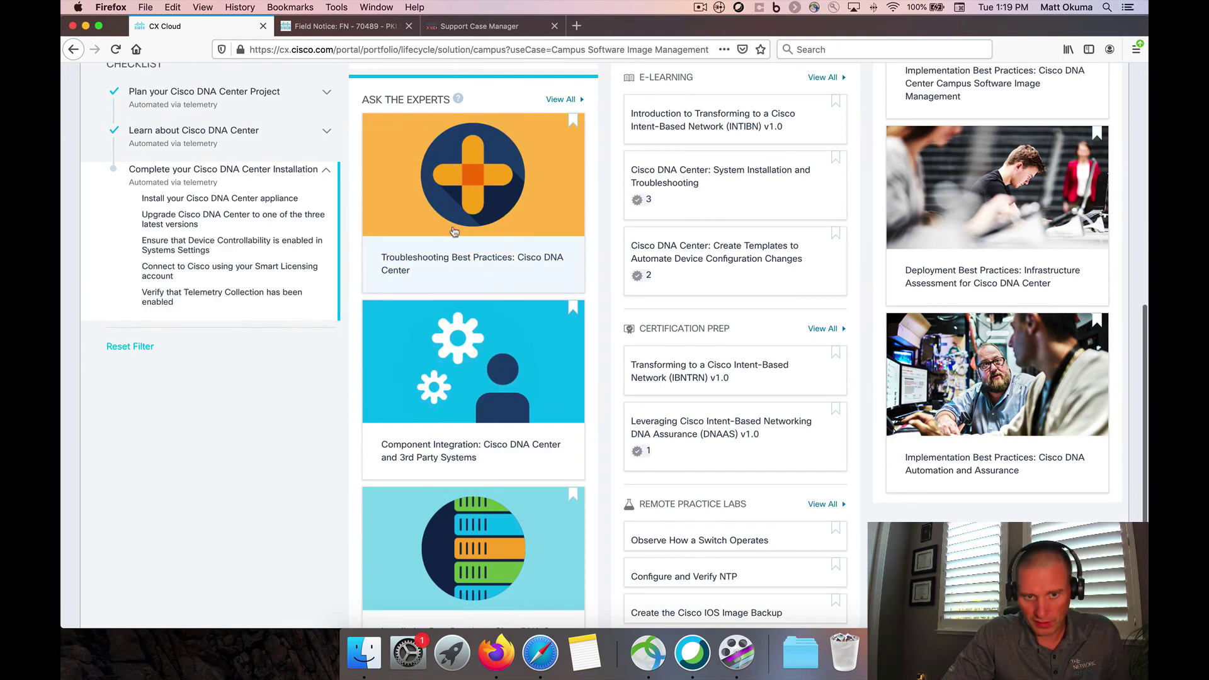
{"action": "scroll", "coordinate": [497, 305], "scroll_direction": "up", "scroll_amount": 10}
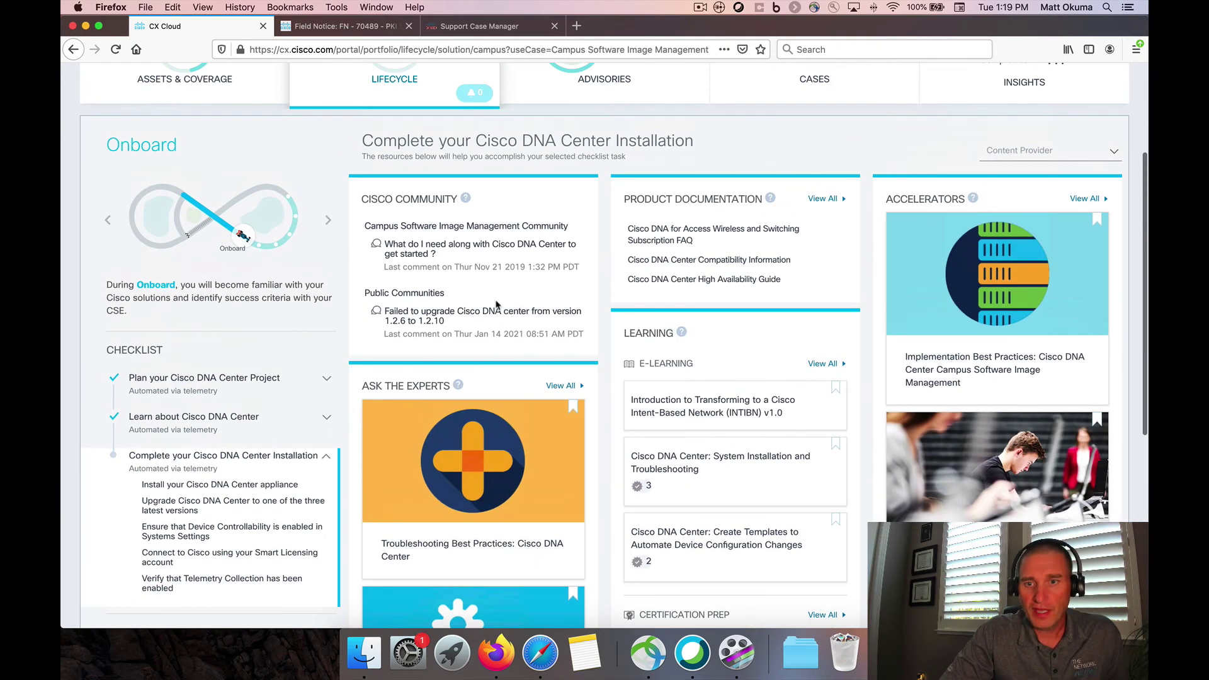
{"action": "scroll", "coordinate": [987, 258], "scroll_direction": "down", "scroll_amount": 3}
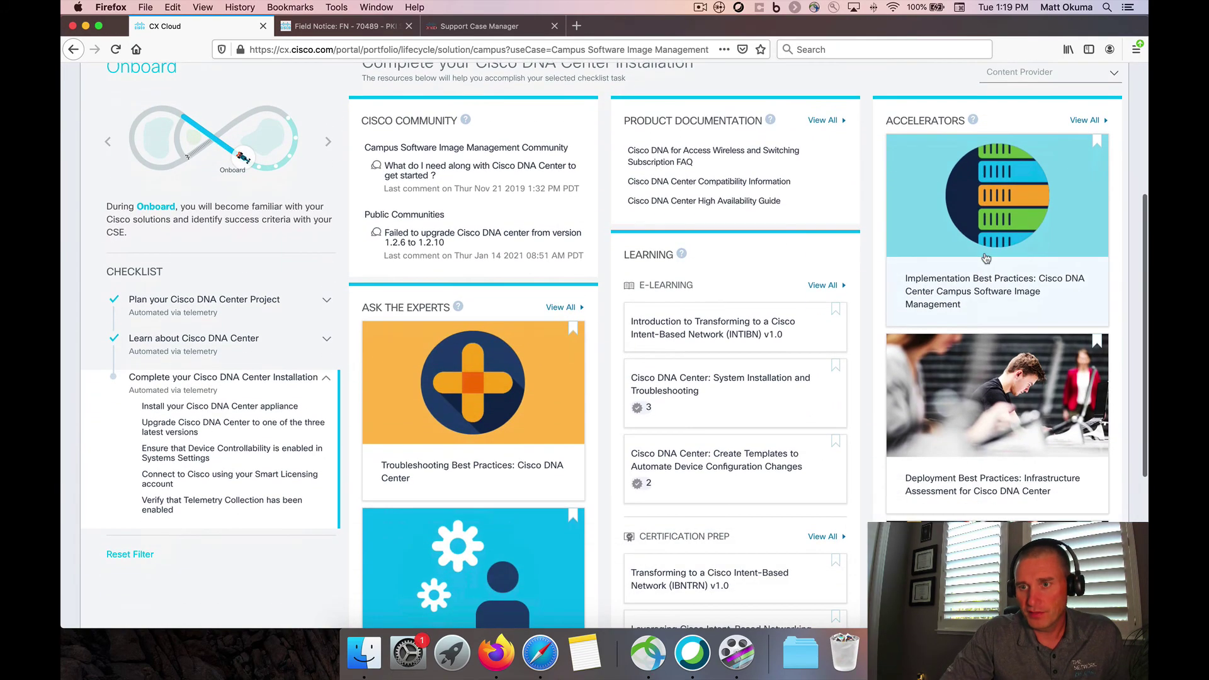
{"action": "mouse_move", "coordinate": [1012, 285]}
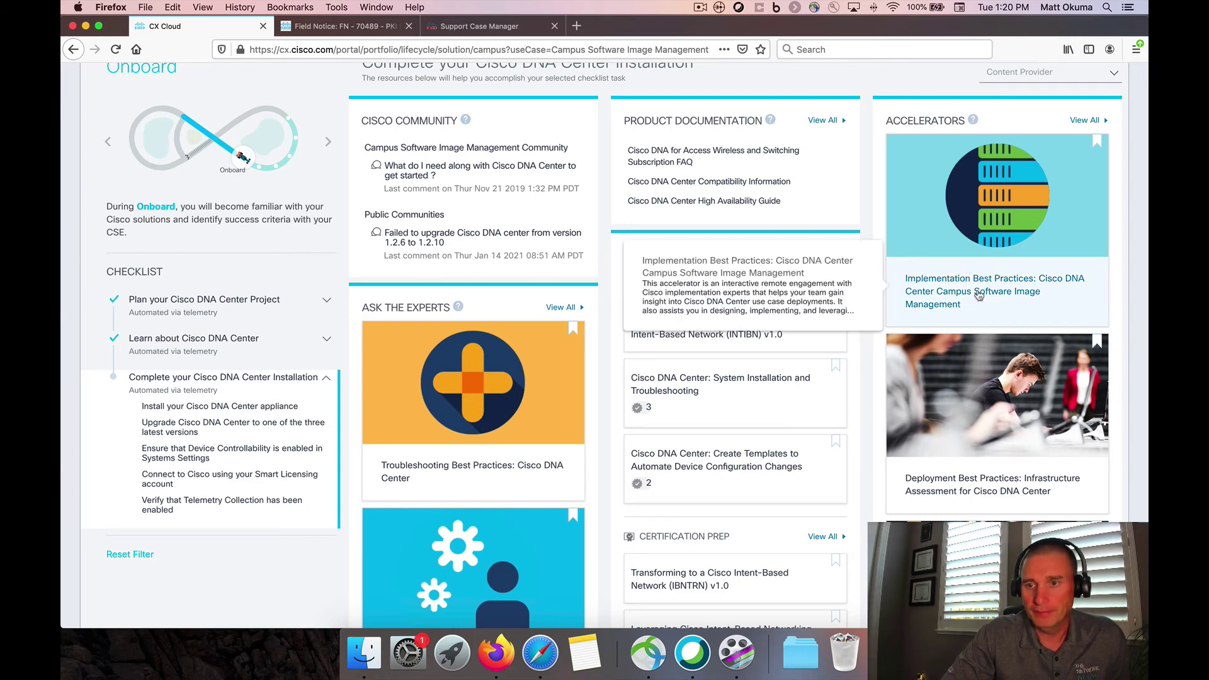
{"action": "scroll", "coordinate": [978, 306], "scroll_direction": "down", "scroll_amount": 3}
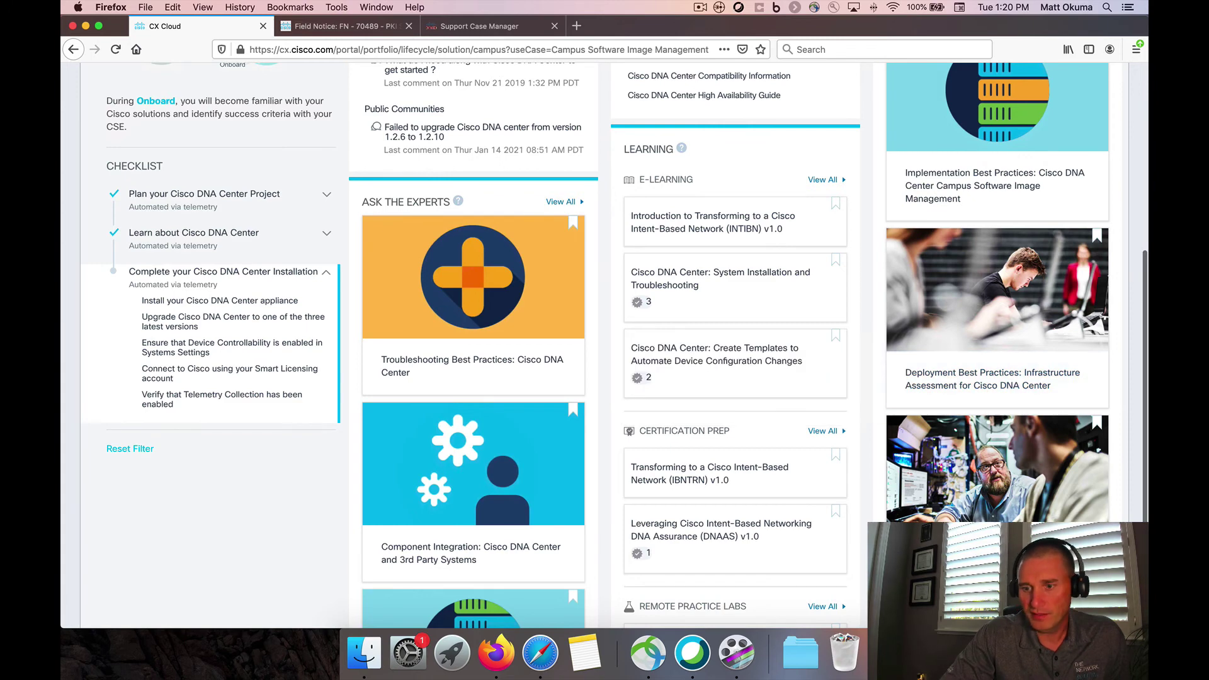
{"action": "mouse_move", "coordinate": [997, 469]}
{"action": "scroll", "coordinate": [997, 469], "scroll_direction": "up", "scroll_amount": 4}
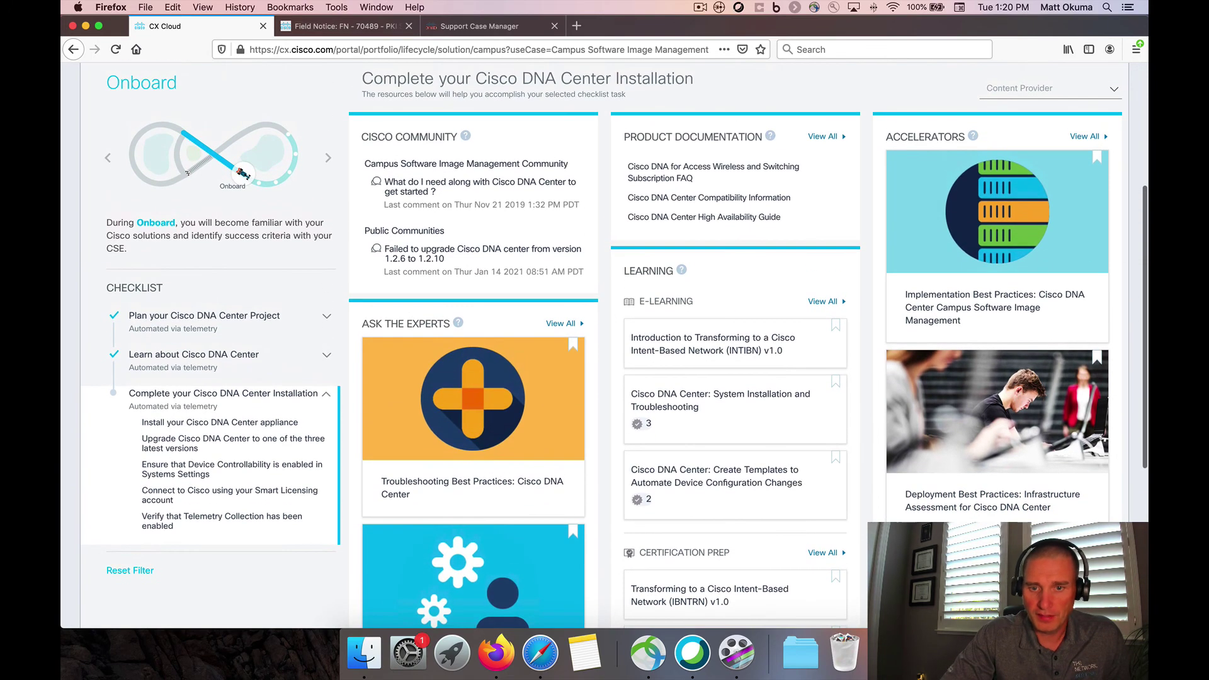
{"action": "mouse_move", "coordinate": [691, 170]}
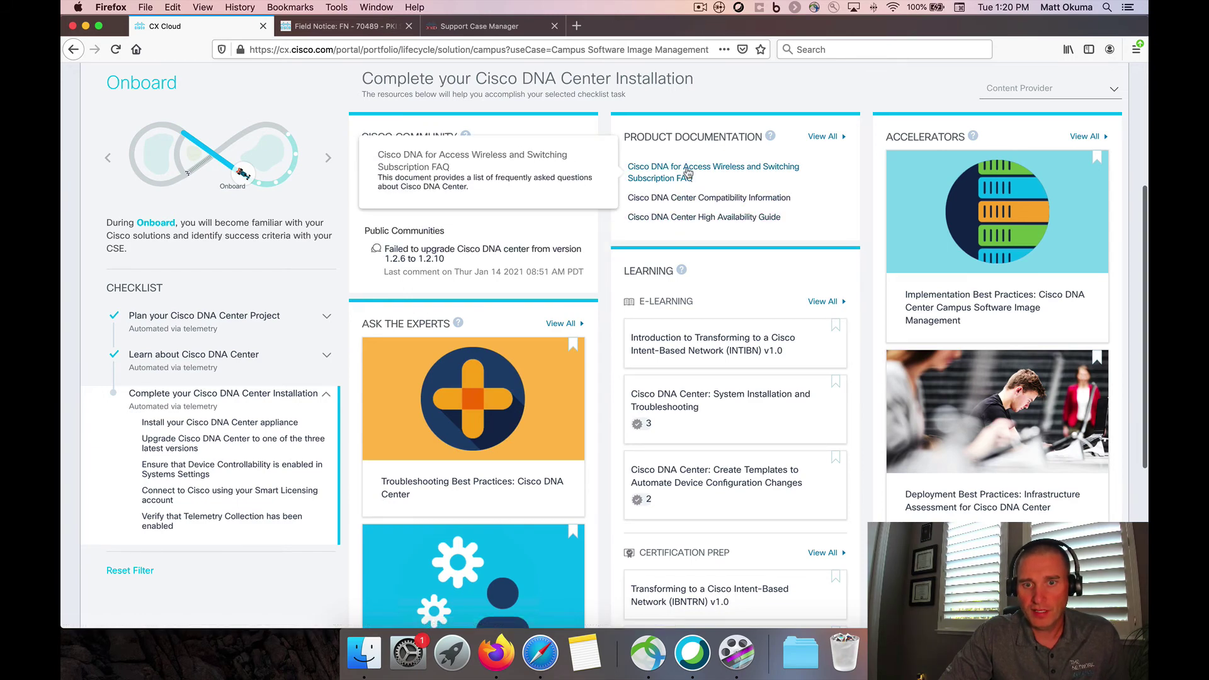
{"action": "scroll", "coordinate": [705, 186], "scroll_direction": "down", "scroll_amount": 3}
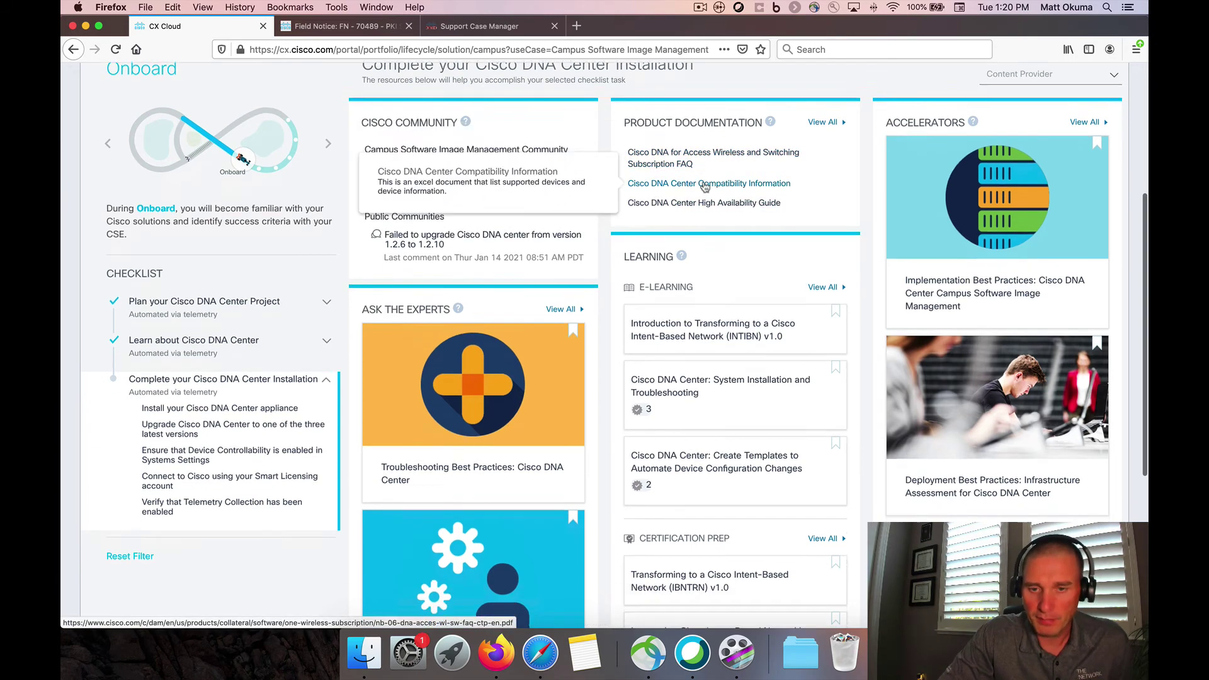
{"action": "mouse_move", "coordinate": [718, 247]}
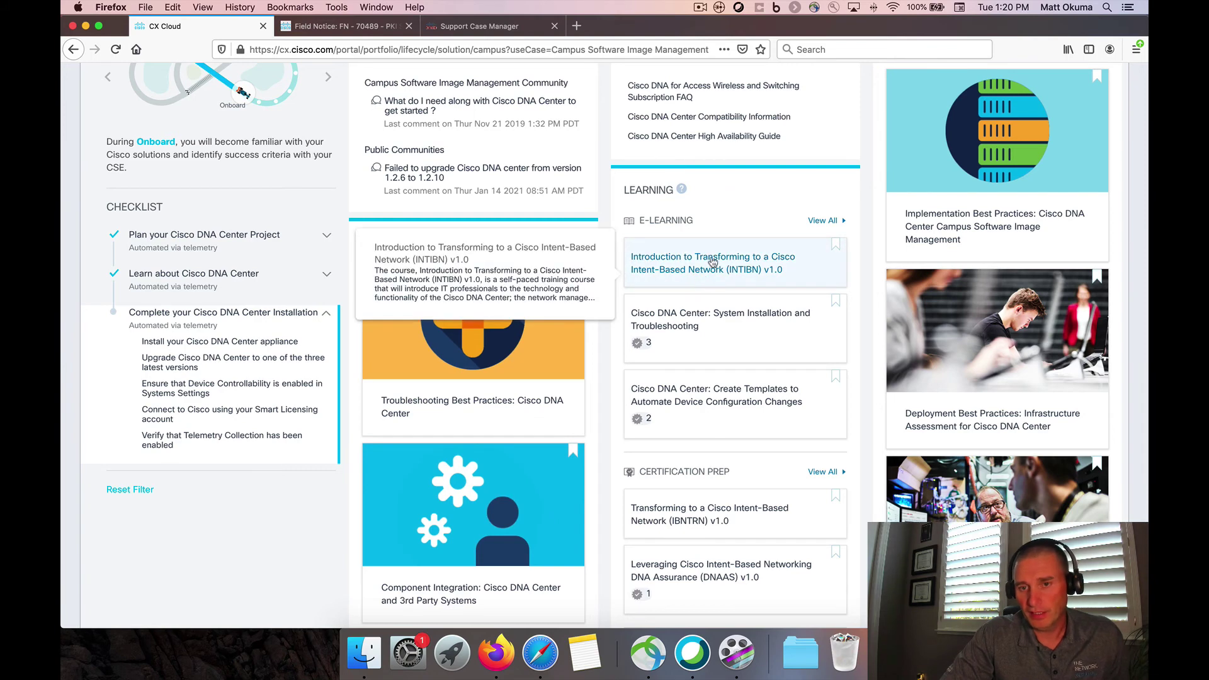
{"action": "mouse_move", "coordinate": [713, 398]}
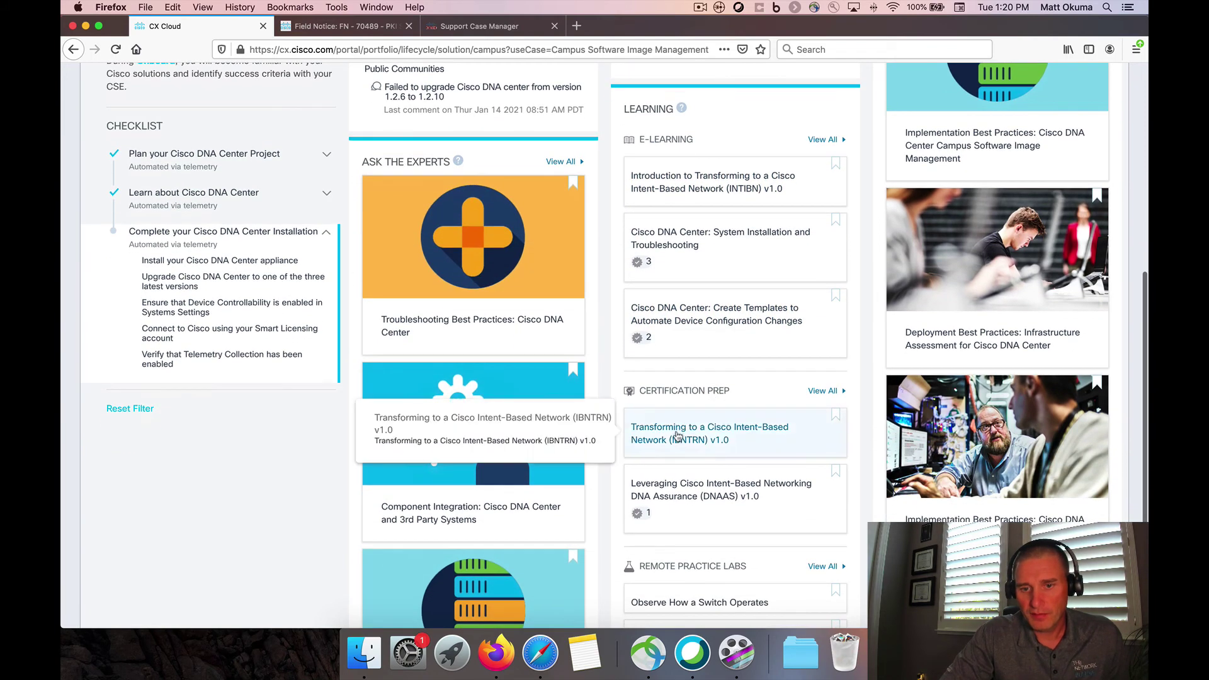
{"action": "scroll", "coordinate": [680, 437], "scroll_direction": "down", "scroll_amount": 3}
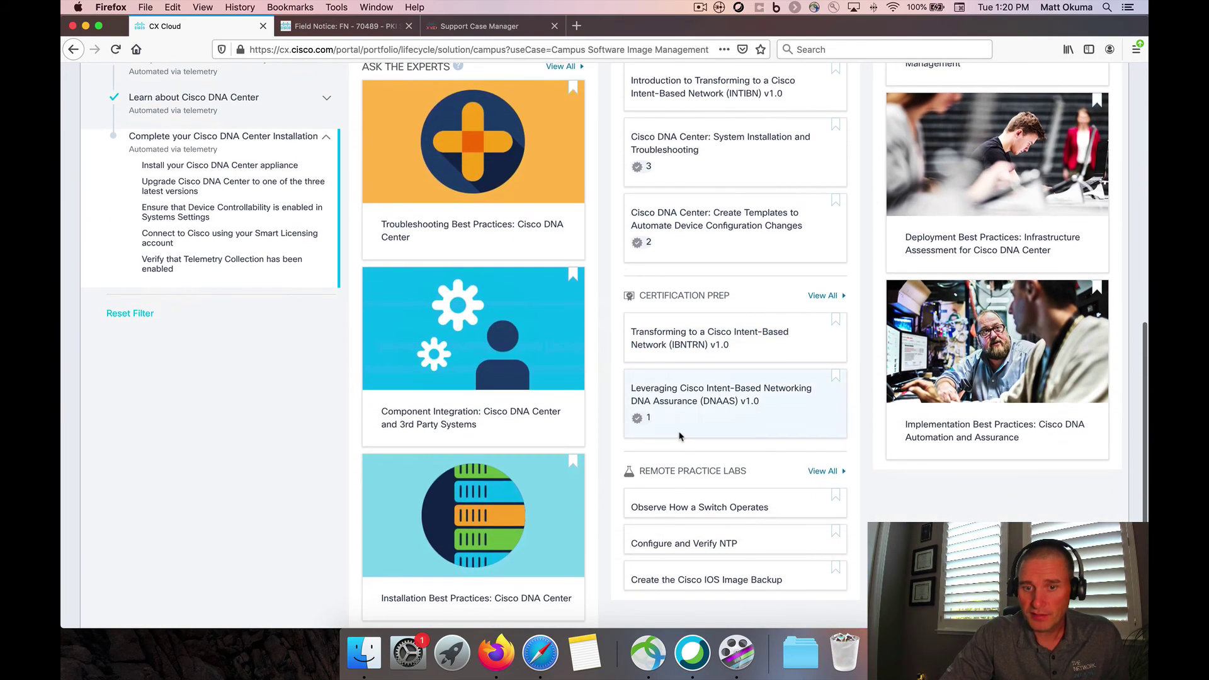
{"action": "scroll", "coordinate": [695, 452], "scroll_direction": "down", "scroll_amount": 1}
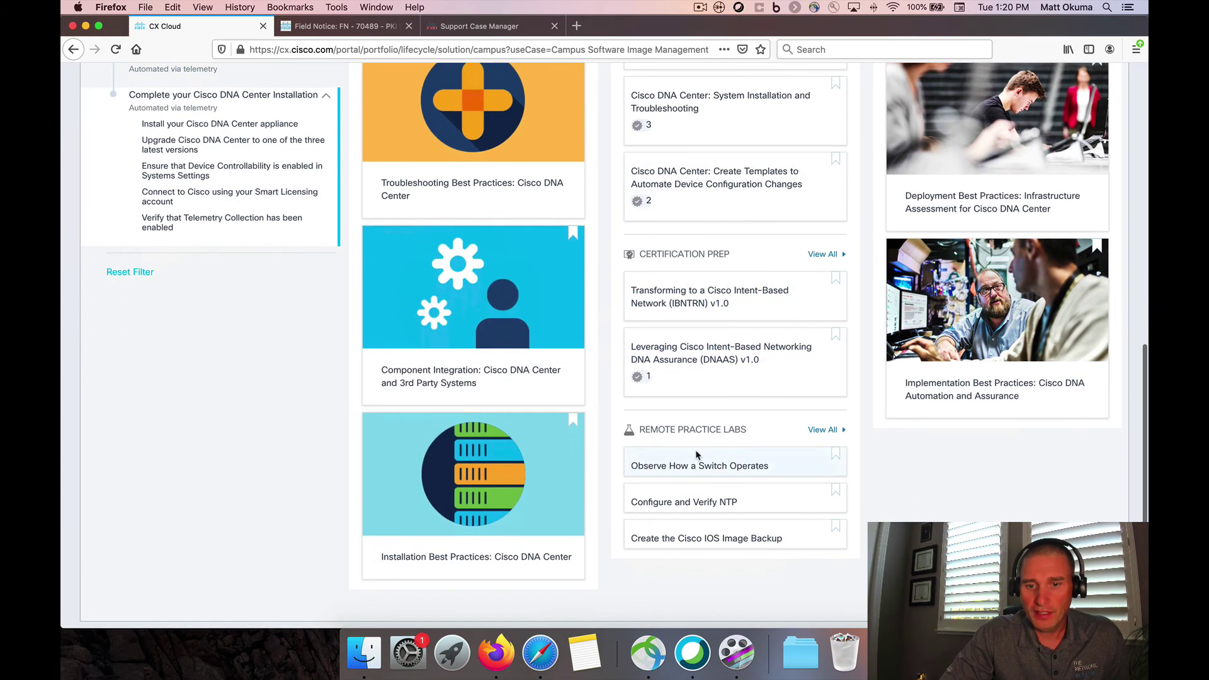
{"action": "scroll", "coordinate": [705, 353], "scroll_direction": "up", "scroll_amount": 10}
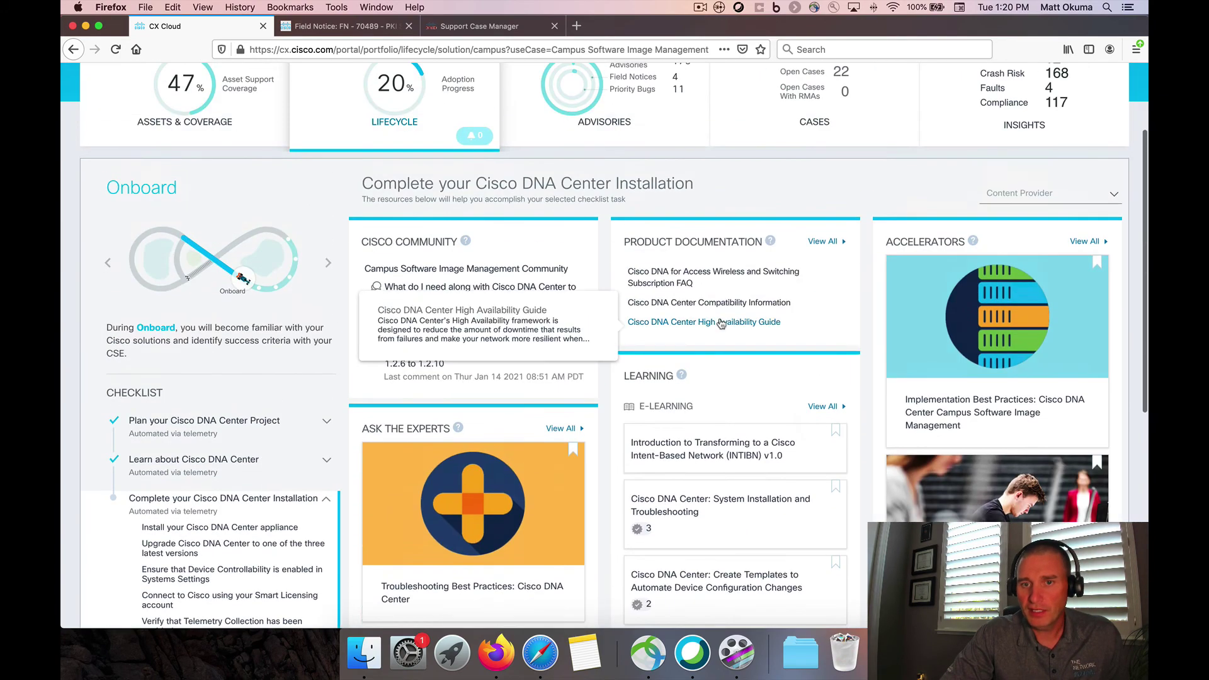
{"action": "scroll", "coordinate": [722, 323], "scroll_direction": "up", "scroll_amount": 2}
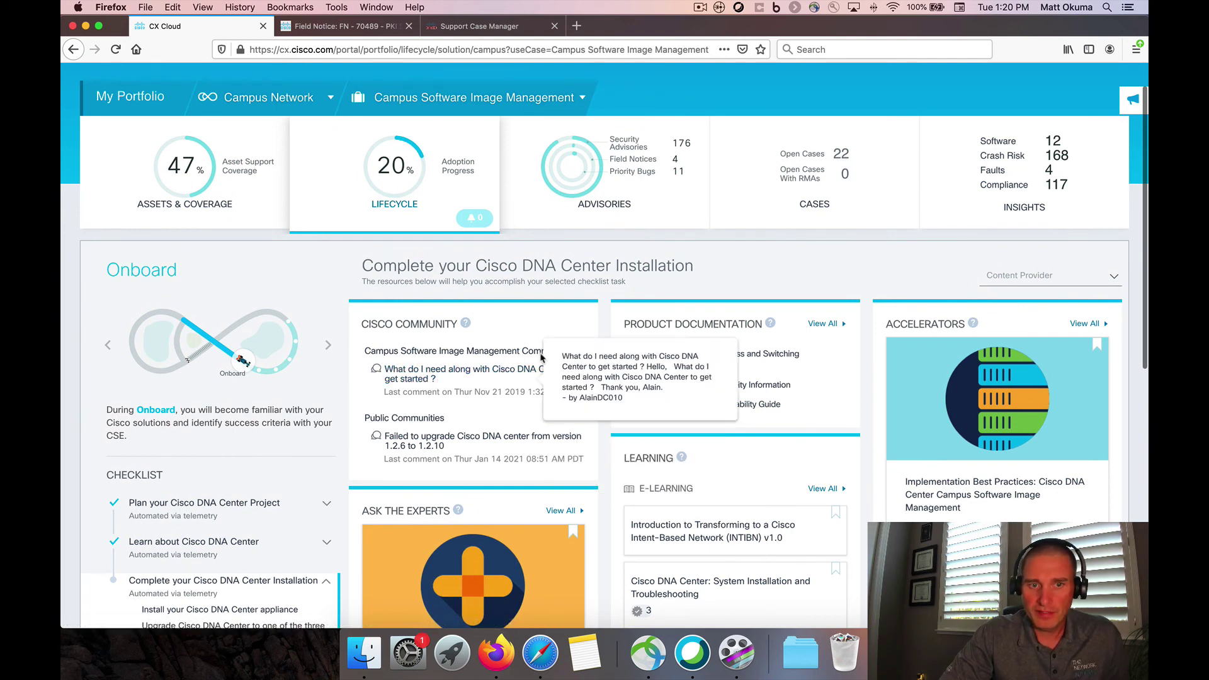
{"action": "mouse_move", "coordinate": [166, 370]}
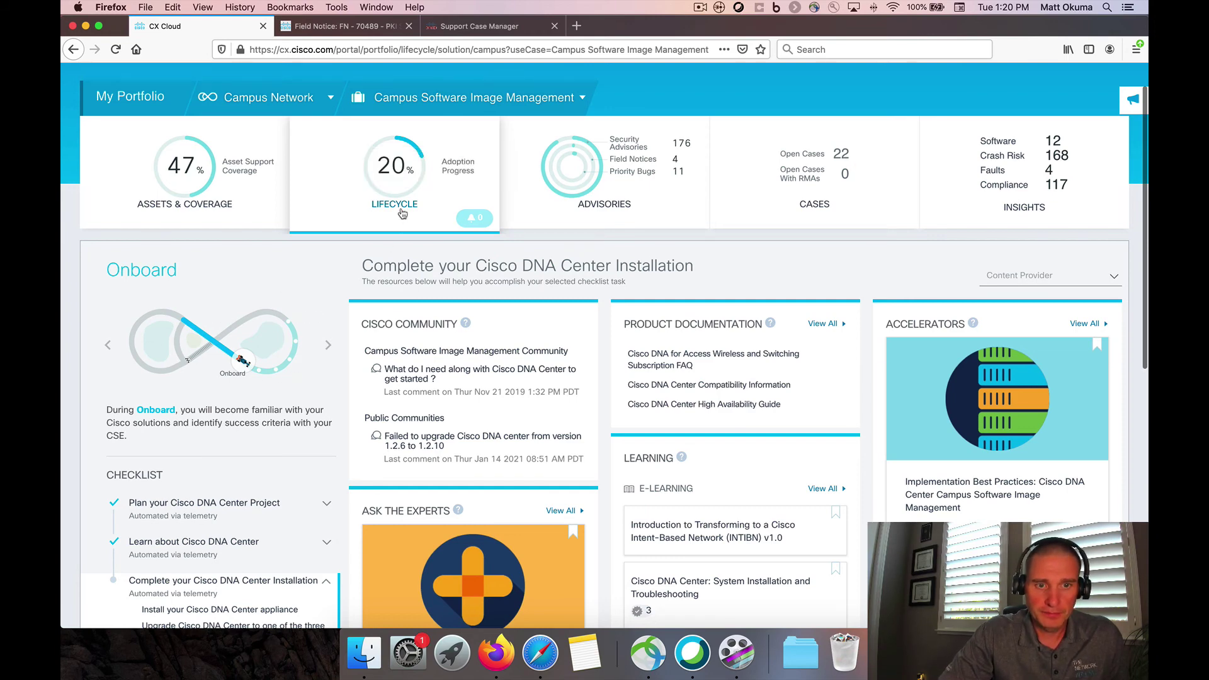
{"action": "scroll", "coordinate": [402, 215], "scroll_direction": "down", "scroll_amount": 2}
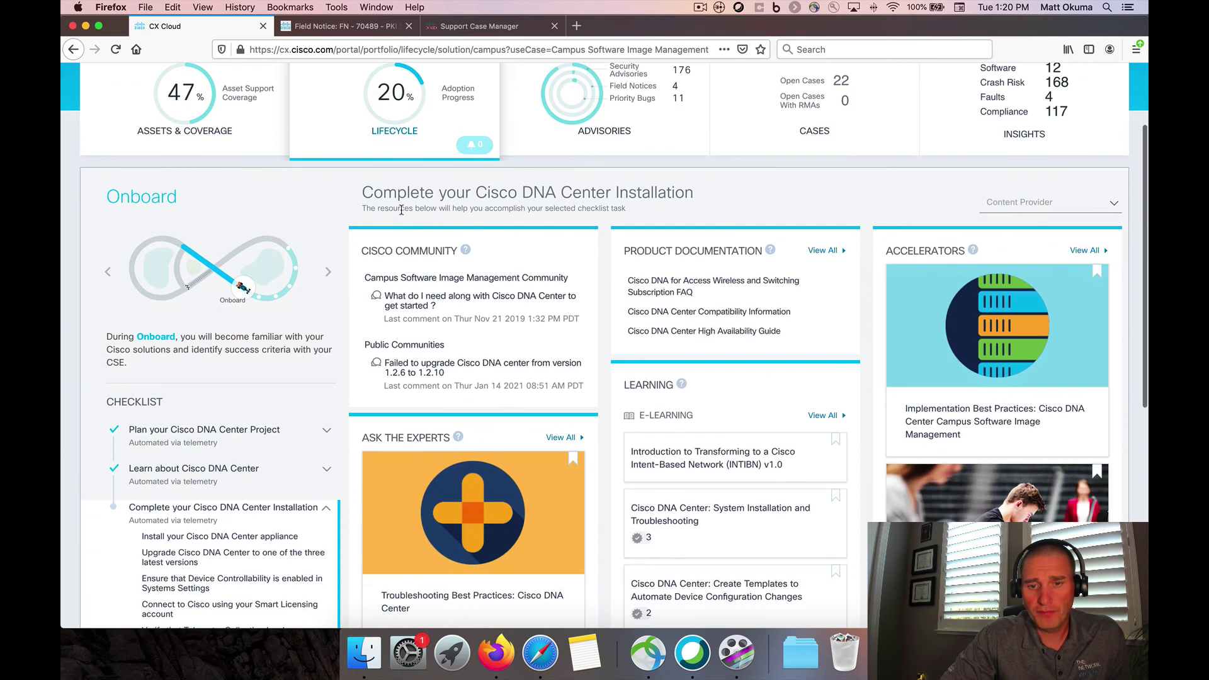
{"action": "scroll", "coordinate": [402, 215], "scroll_direction": "up", "scroll_amount": 3}
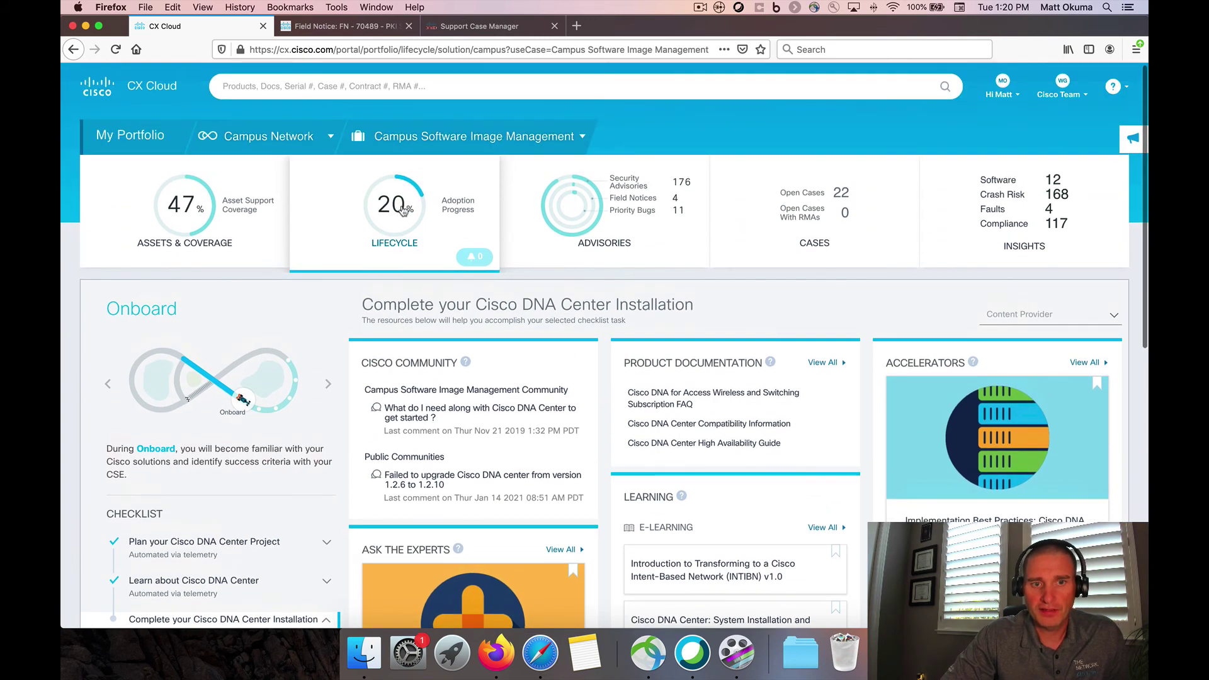
{"action": "mouse_move", "coordinate": [403, 211]}
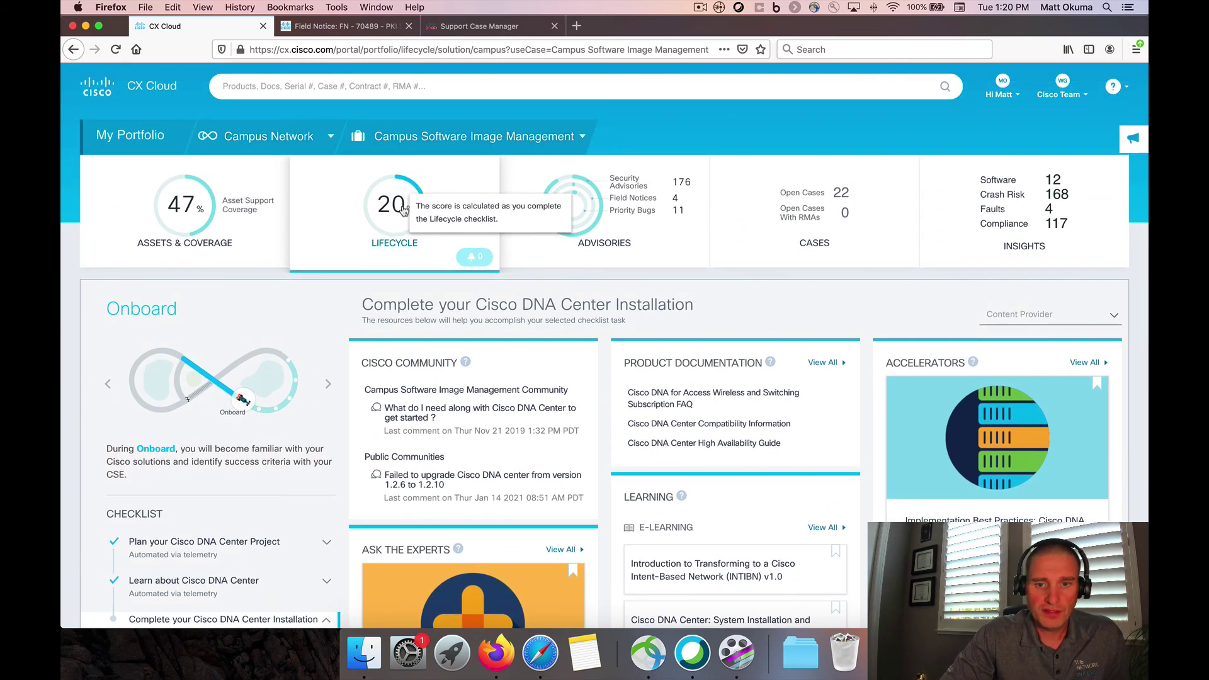
{"action": "mouse_move", "coordinate": [408, 420]}
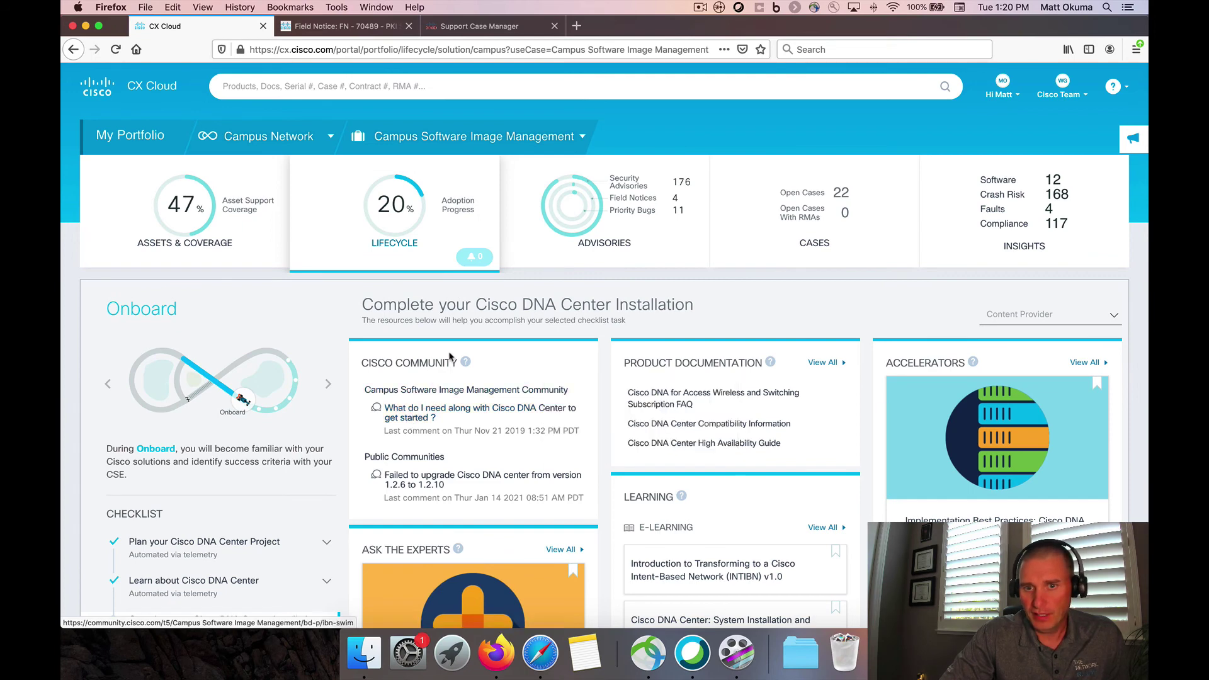
{"action": "scroll", "coordinate": [455, 349], "scroll_direction": "down", "scroll_amount": 2}
{"action": "scroll", "coordinate": [455, 348], "scroll_direction": "down", "scroll_amount": 3}
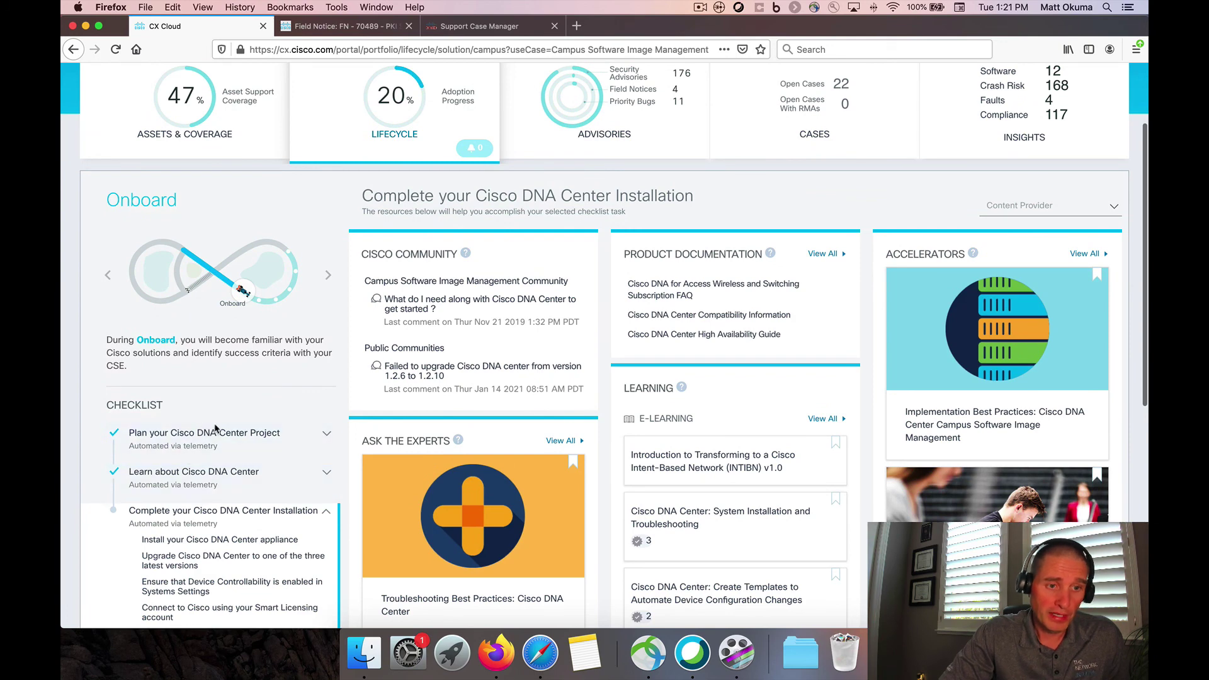
{"action": "mouse_move", "coordinate": [244, 310]}
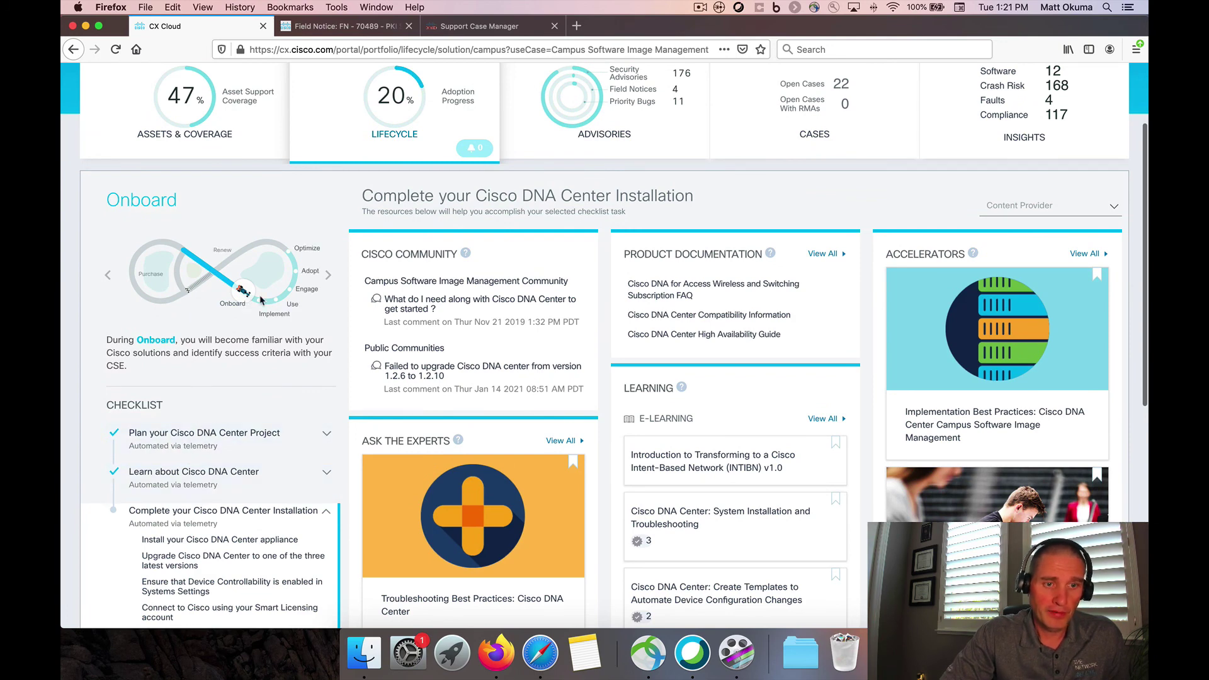